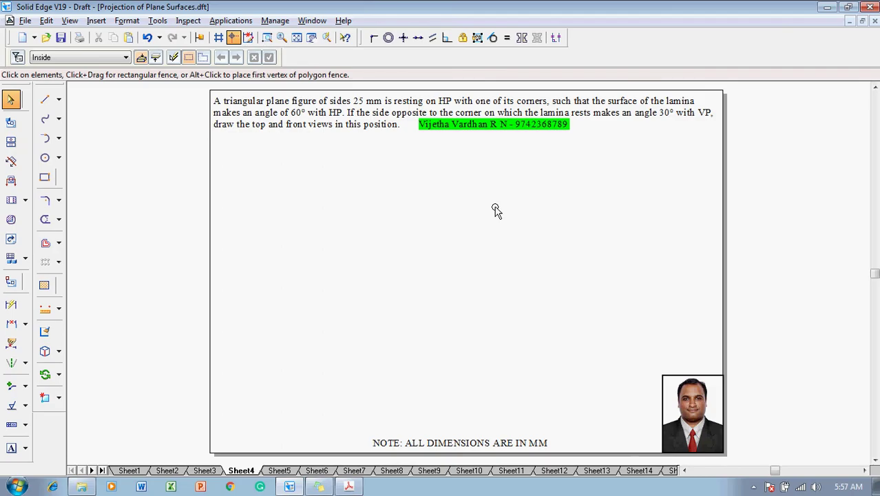
# - Select the Line tool on Sheet4, below the triangular lamina problem statement
pyautogui.click(45, 101)
# - Pick a line width and draw the horizontal XY reference line across the sheet
pyautogui.click(128, 57)
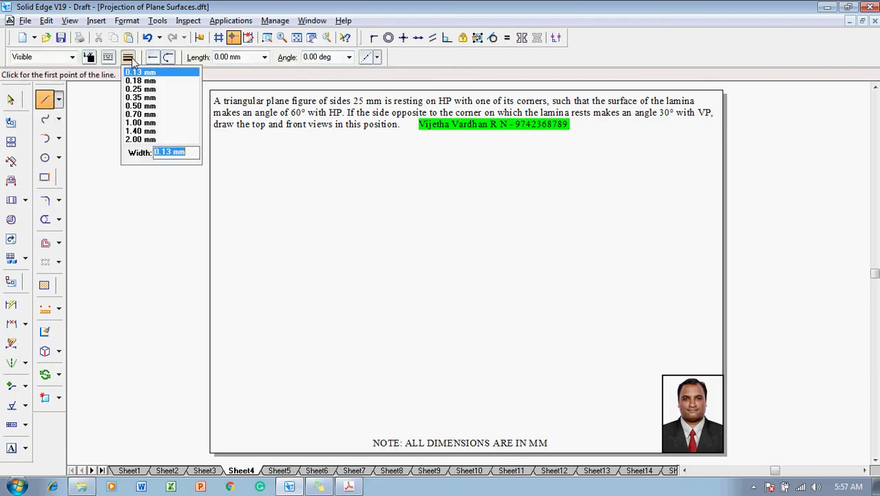
pyautogui.click(141, 76)
pyautogui.click(260, 265)
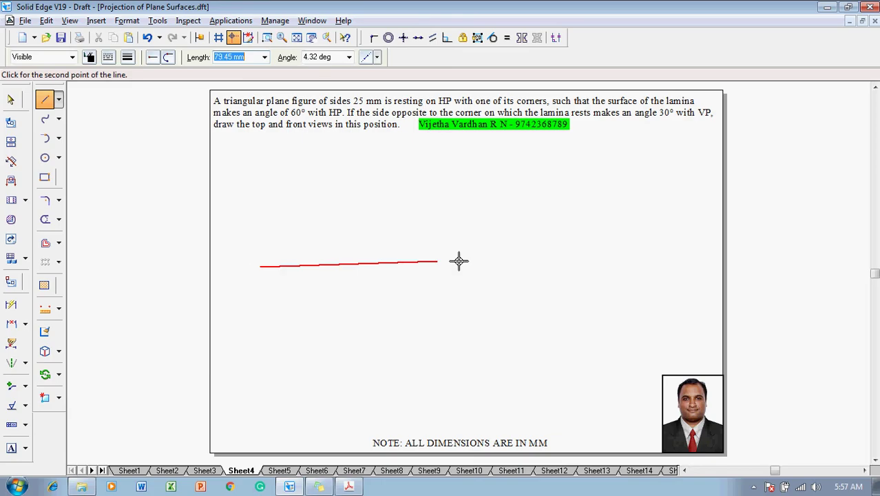
pyautogui.click(680, 266)
pyautogui.click(643, 239)
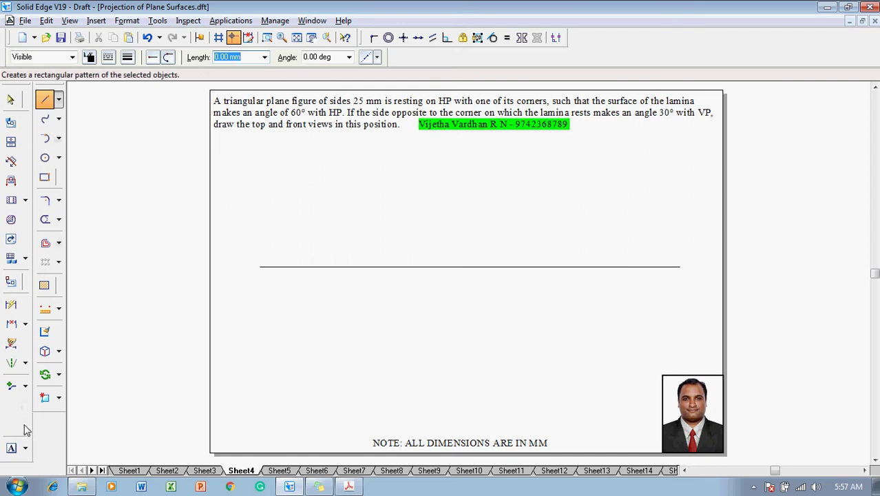
# - Label the reference line's left end X and right end Y
pyautogui.click(12, 447)
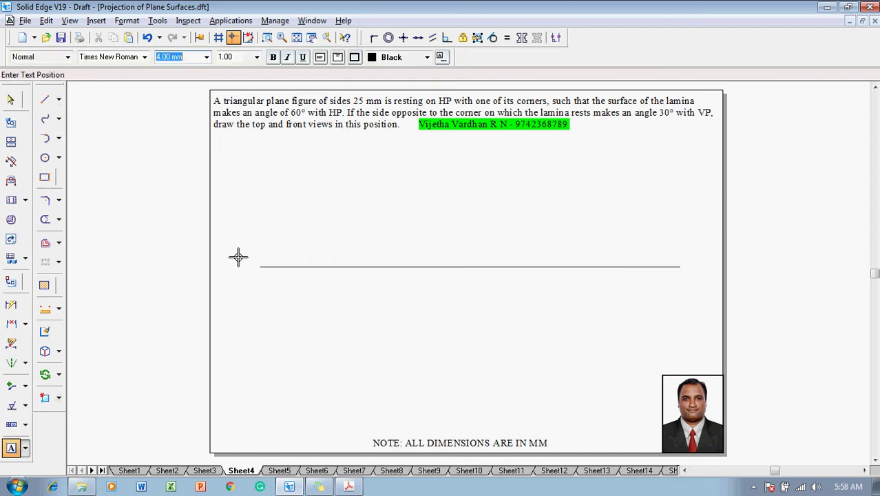
pyautogui.click(243, 261)
pyautogui.write('X')
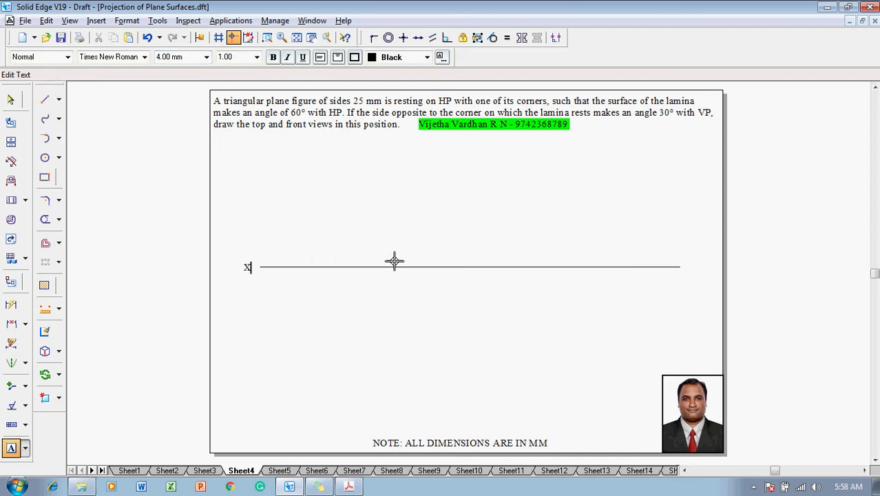
pyautogui.click(685, 264)
pyautogui.write('Y')
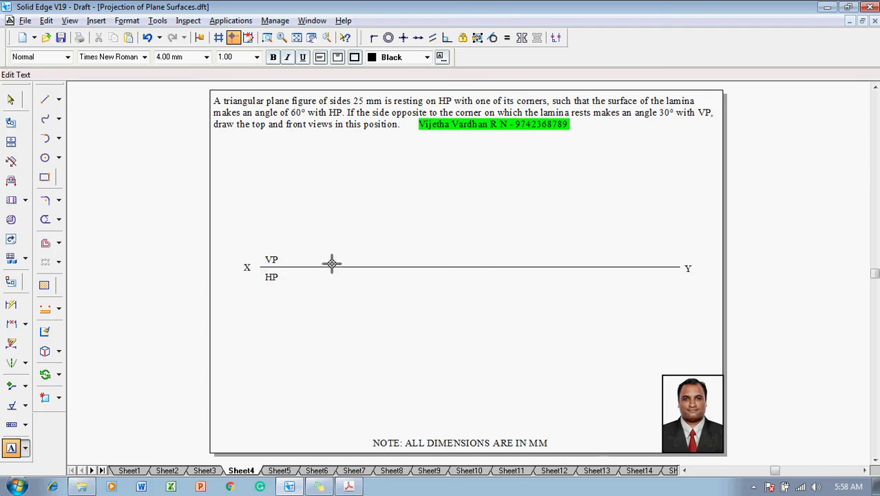
pyautogui.click(47, 102)
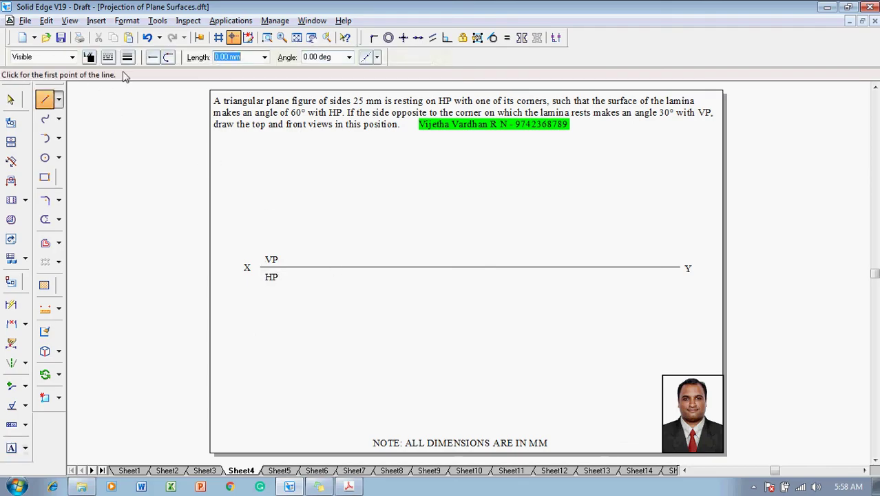
# - Draw the 25 mm triangle below XY: a vertical side, a side at 150°, then close it
pyautogui.click(127, 57)
pyautogui.click(146, 107)
pyautogui.click(368, 289)
pyautogui.write('25')
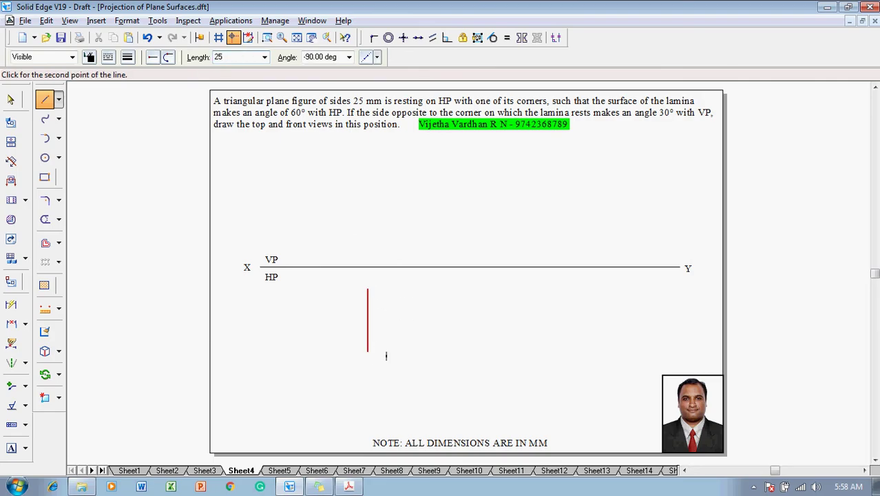
pyautogui.press('Tab')
pyautogui.click(370, 352)
pyautogui.write('25')
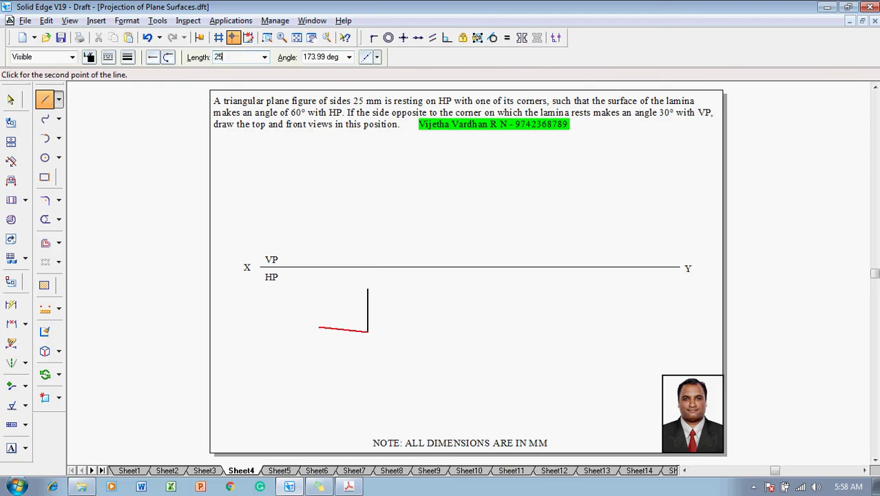
pyautogui.press('Tab')
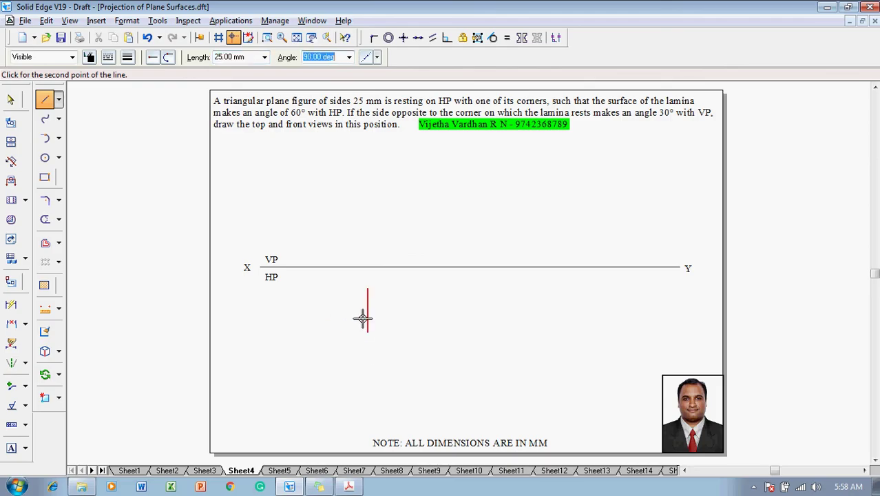
pyautogui.write('150')
pyautogui.press('Return')
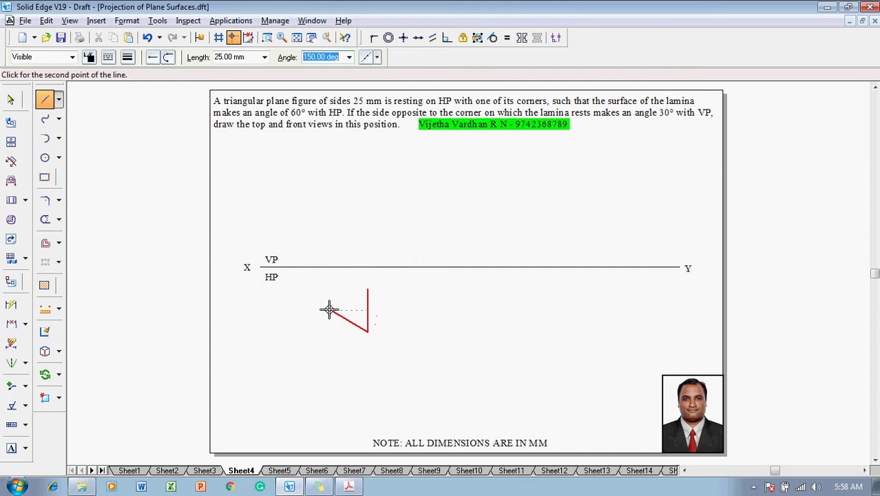
pyautogui.click(329, 309)
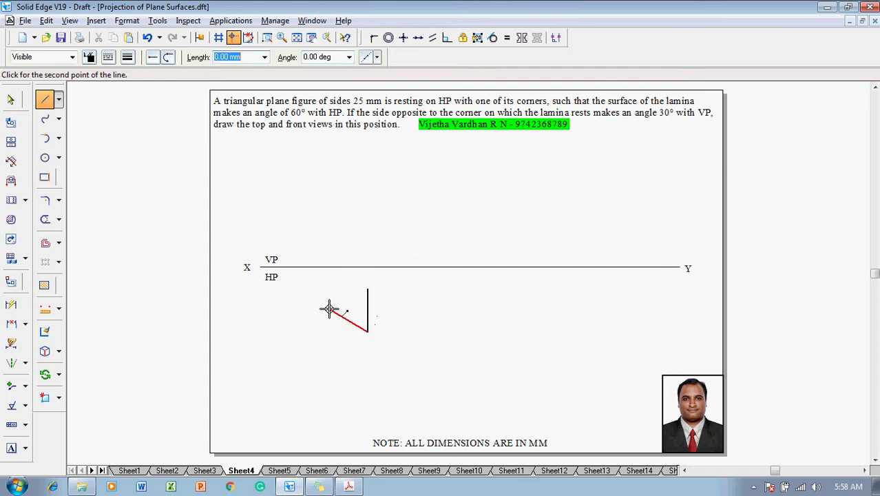
pyautogui.click(368, 290)
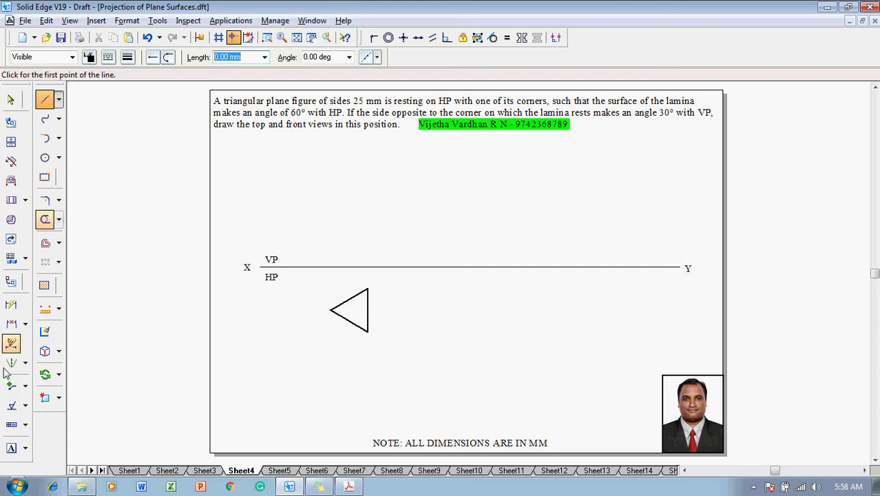
# - Label the triangle's left, bottom and top corners a, b and c
pyautogui.click(11, 447)
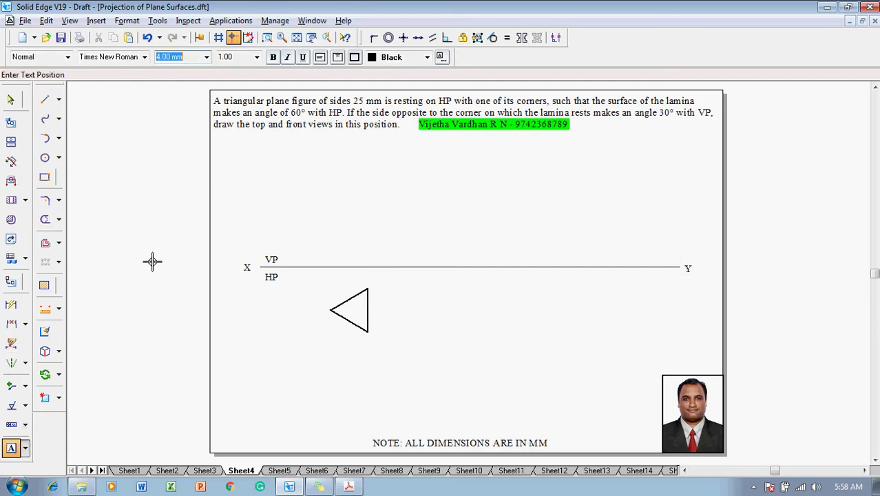
pyautogui.click(320, 303)
pyautogui.write('a')
pyautogui.click(370, 339)
pyautogui.write('b')
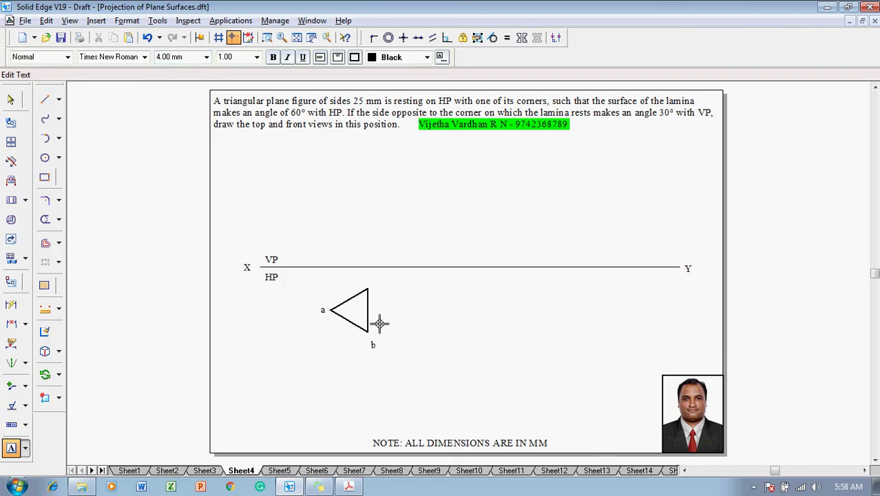
pyautogui.click(371, 277)
pyautogui.write('c')
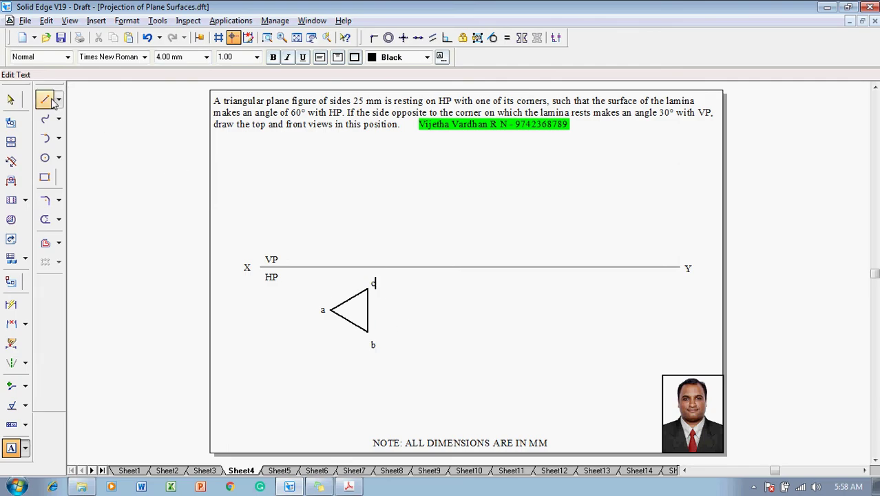
pyautogui.click(48, 101)
# - In a thin width, draw vertical projectors from corners a and c up to the XY line
pyautogui.click(127, 57)
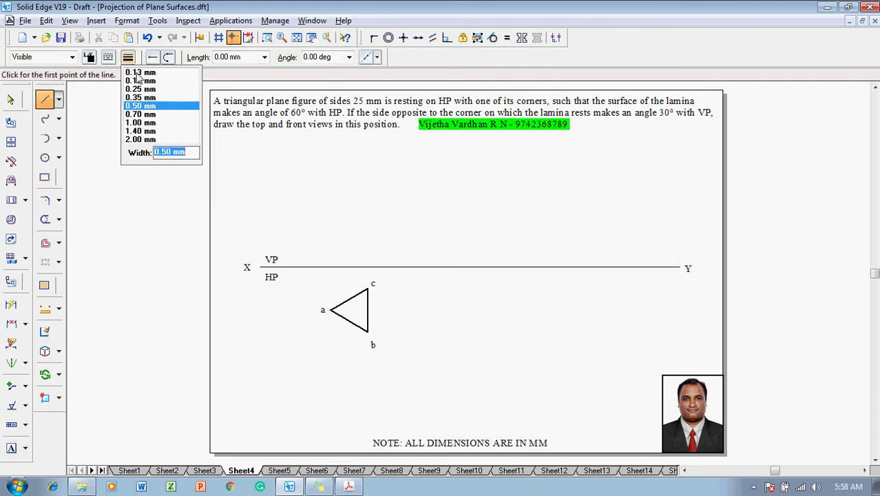
pyautogui.click(137, 76)
pyautogui.click(331, 305)
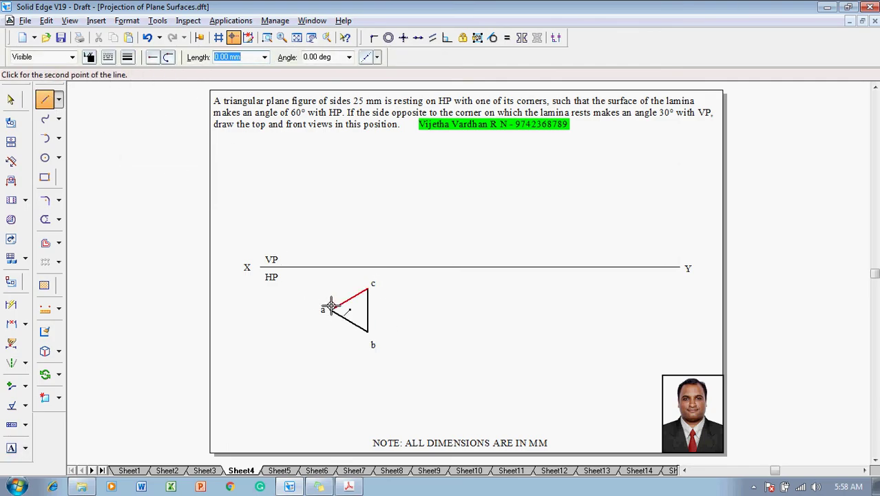
pyautogui.click(330, 266)
pyautogui.rightClick(346, 263)
pyautogui.click(367, 289)
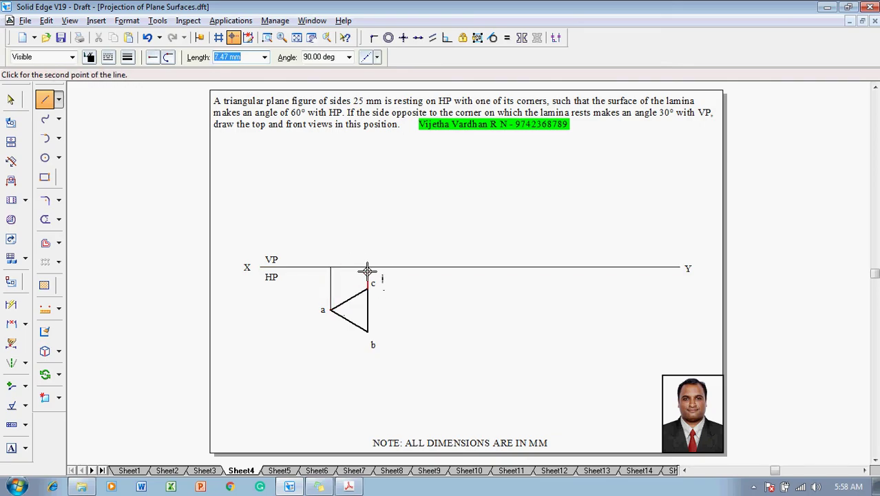
pyautogui.click(368, 267)
pyautogui.rightClick(364, 250)
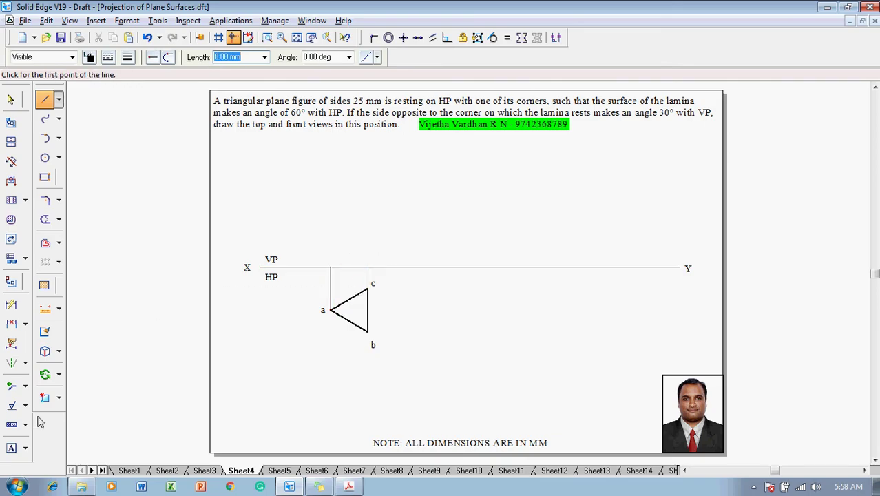
# - Label the front-view point a' above the XY line
pyautogui.click(11, 447)
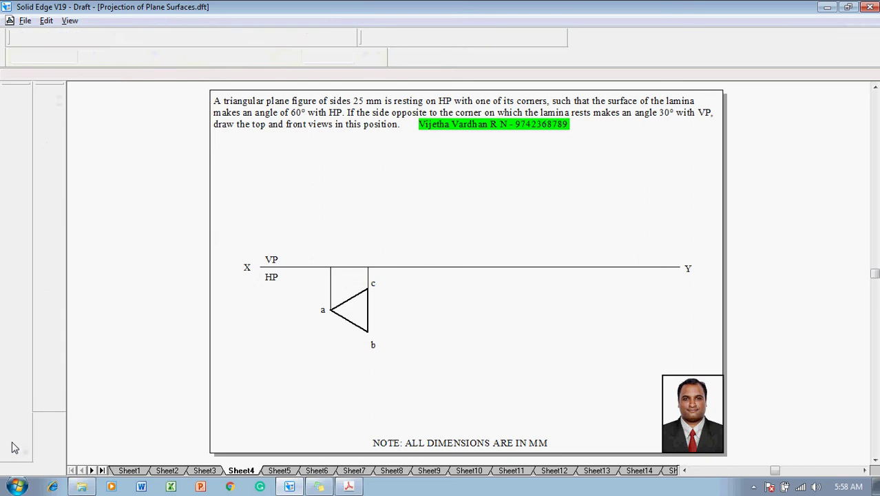
pyautogui.click(324, 251)
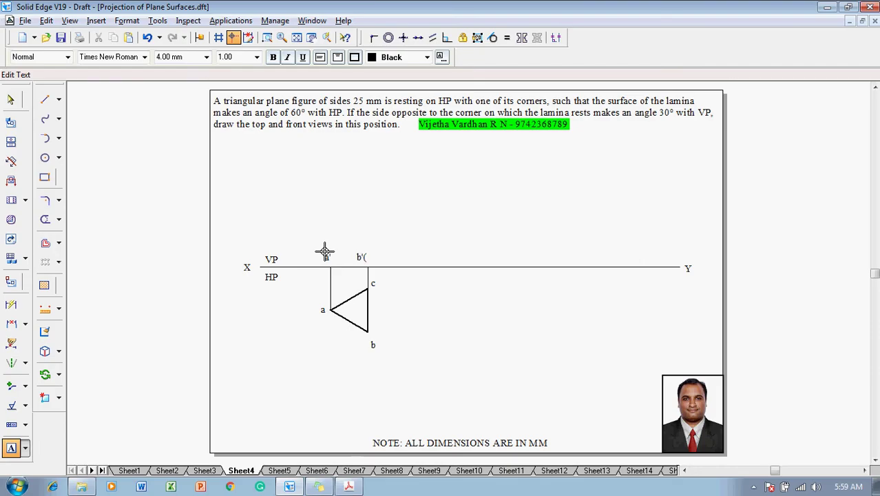
pyautogui.write("a'")
# - Draw the thicker front view line from a' to b'(c') along the XY line
pyautogui.click(45, 99)
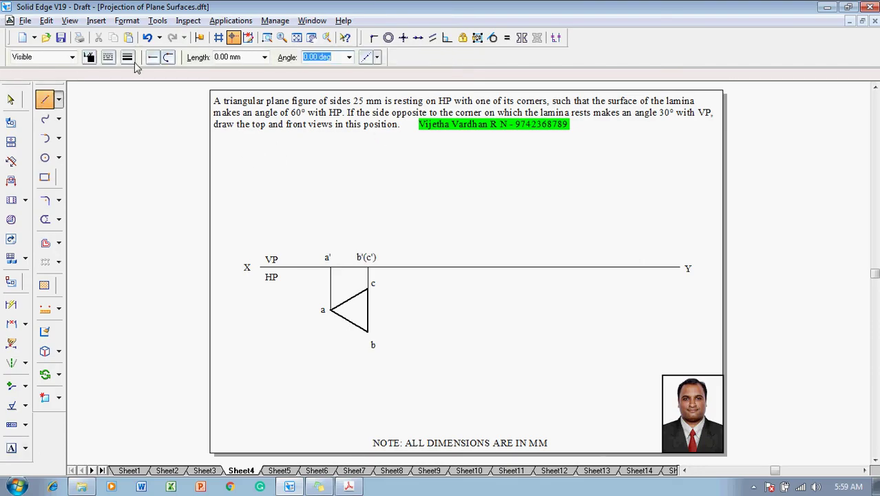
pyautogui.click(128, 58)
pyautogui.click(137, 108)
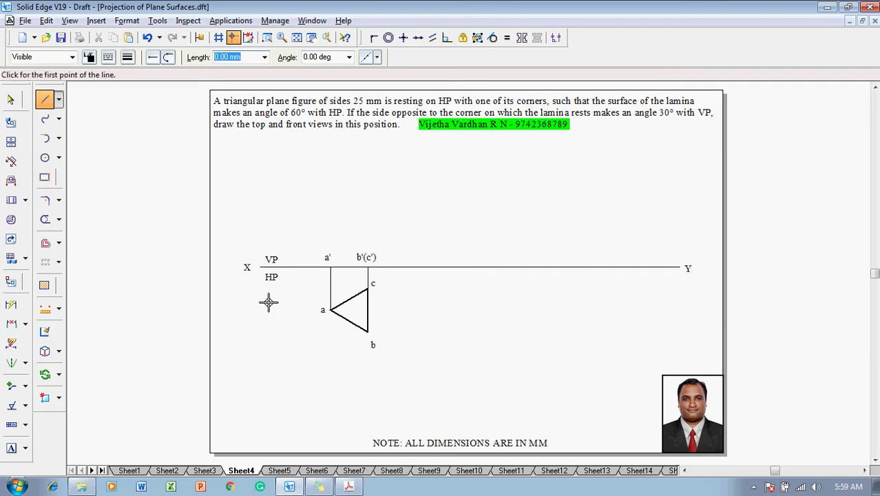
pyautogui.click(331, 268)
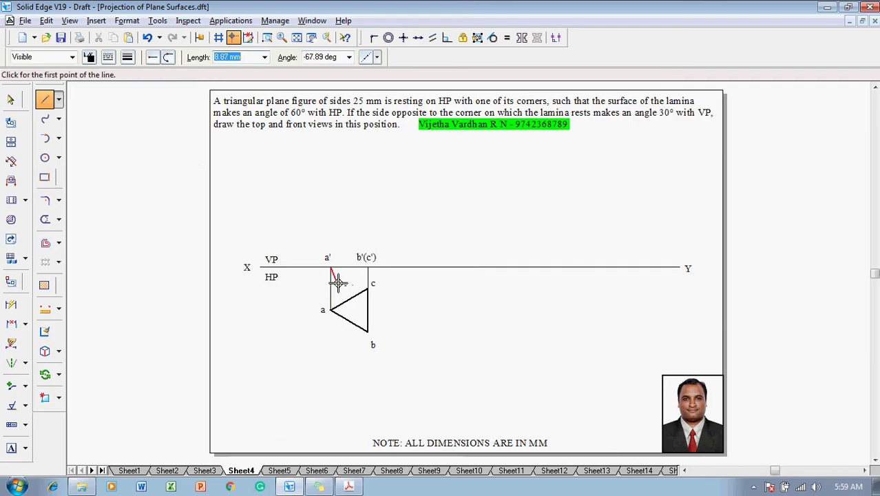
pyautogui.click(367, 267)
pyautogui.press('Escape')
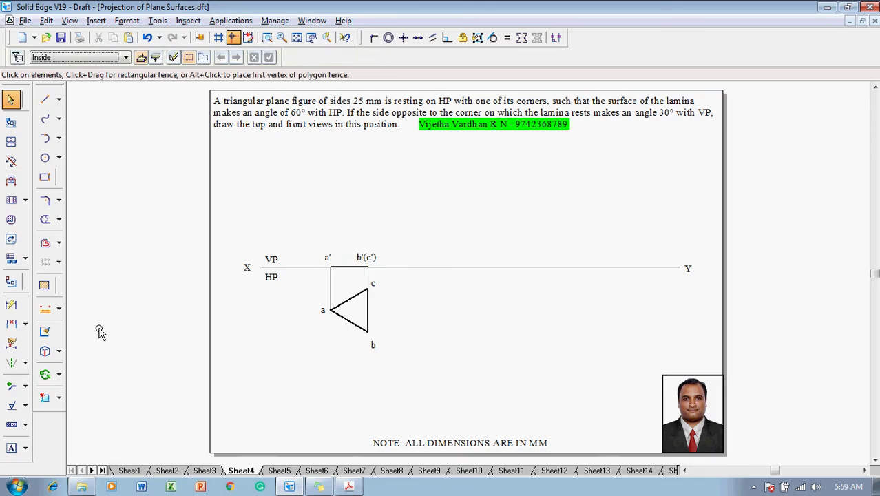
# - Add a 25 mm Smart Dimension to top-view side ab, then save the drawing
pyautogui.click(11, 305)
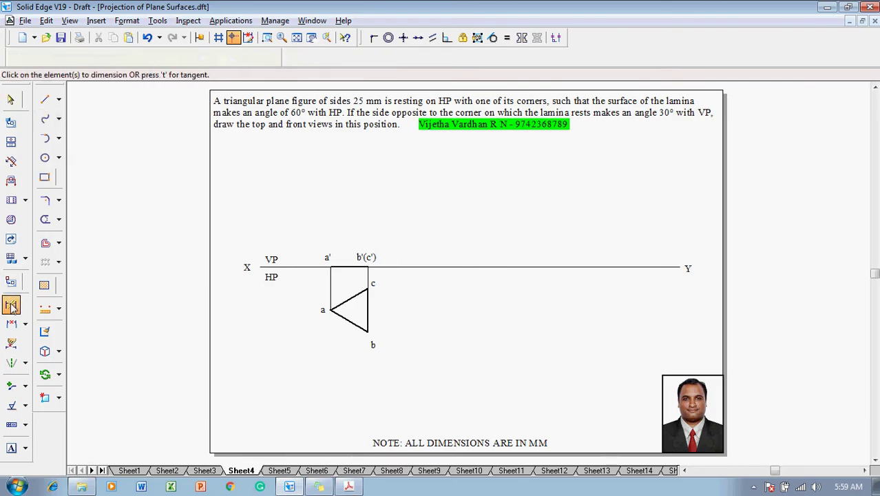
pyautogui.click(348, 324)
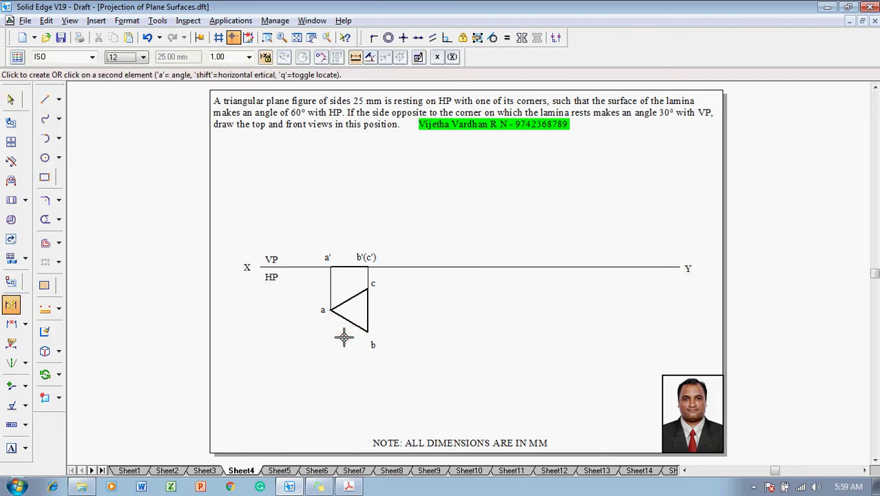
pyautogui.click(344, 336)
pyautogui.press('Escape')
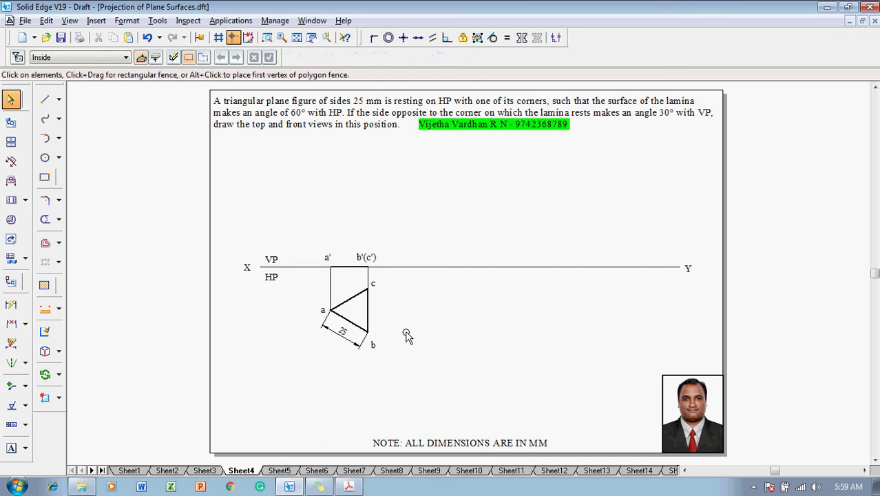
pyautogui.hotkey('ctrl', 's')
# - Move the a' b'(c') line and its labels from base point a' further right along XY
pyautogui.moveTo(317, 238); pyautogui.dragTo(384, 276)
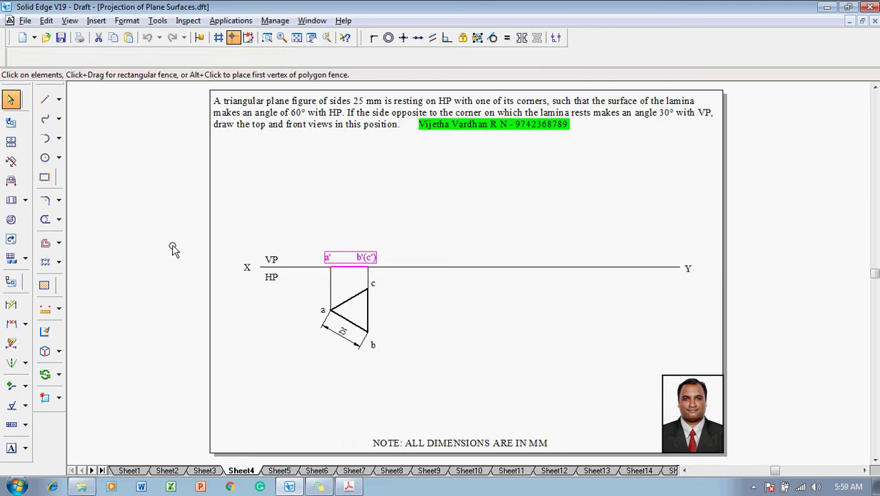
pyautogui.click(61, 371)
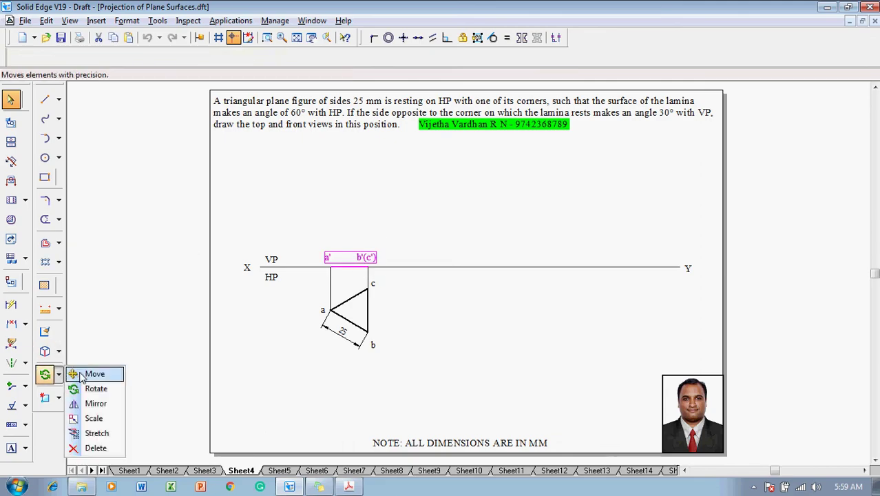
pyautogui.click(77, 373)
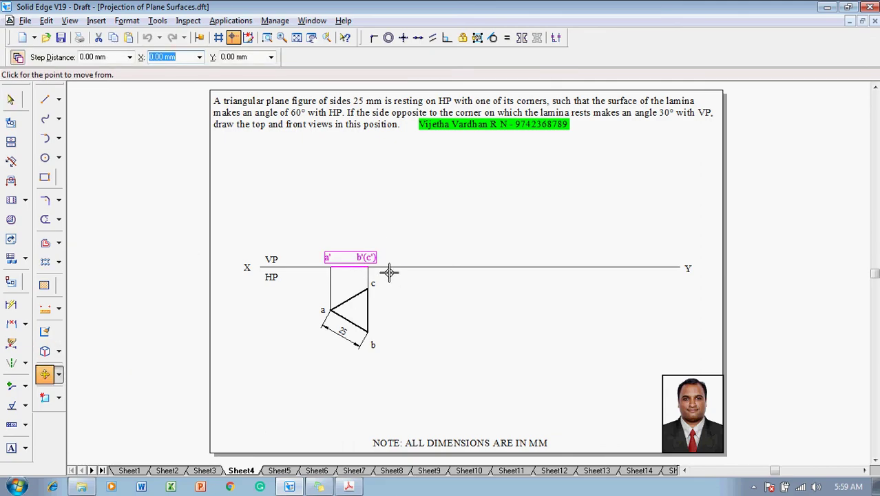
pyautogui.click(329, 267)
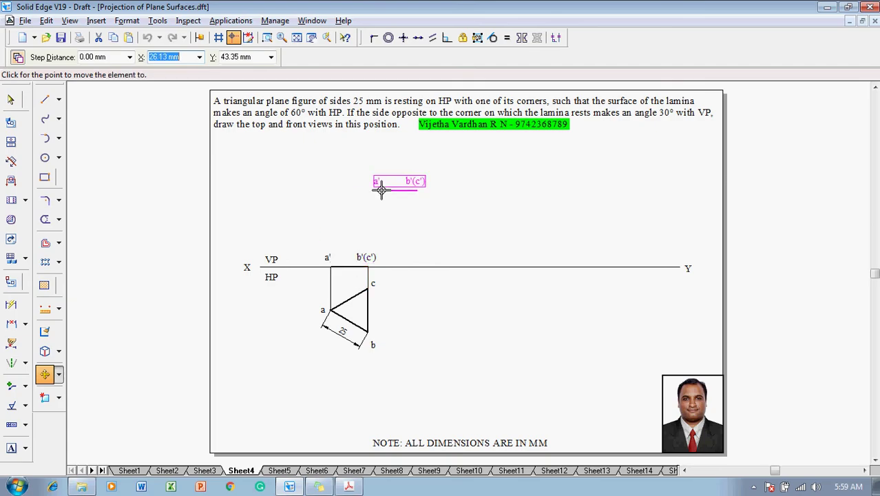
pyautogui.click(420, 267)
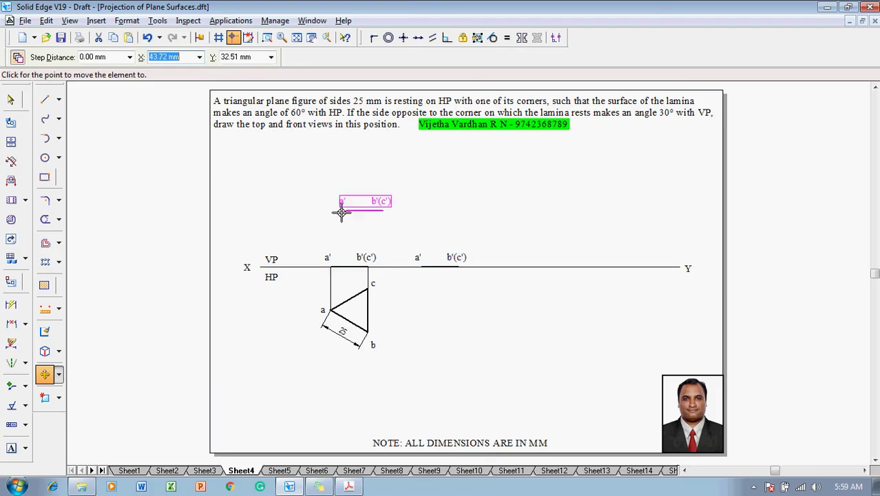
# - Rotate the copied line 60° about a' so it tilts upward above XY
pyautogui.click(59, 374)
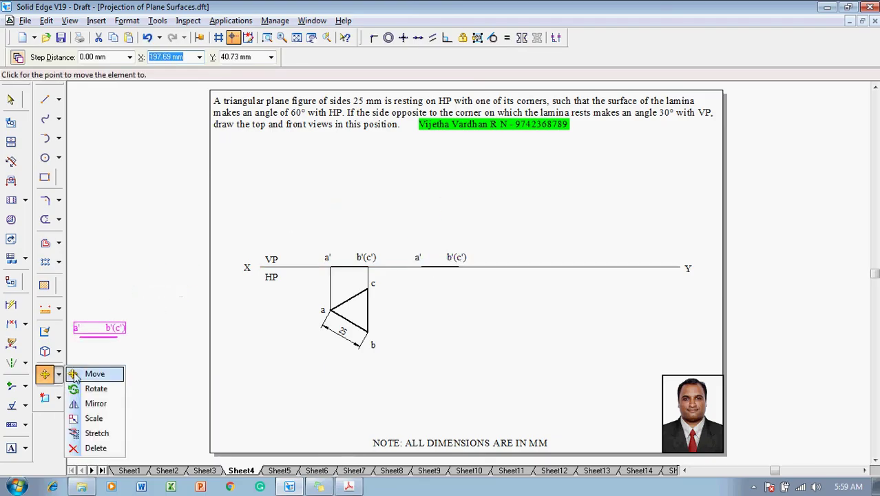
pyautogui.click(95, 387)
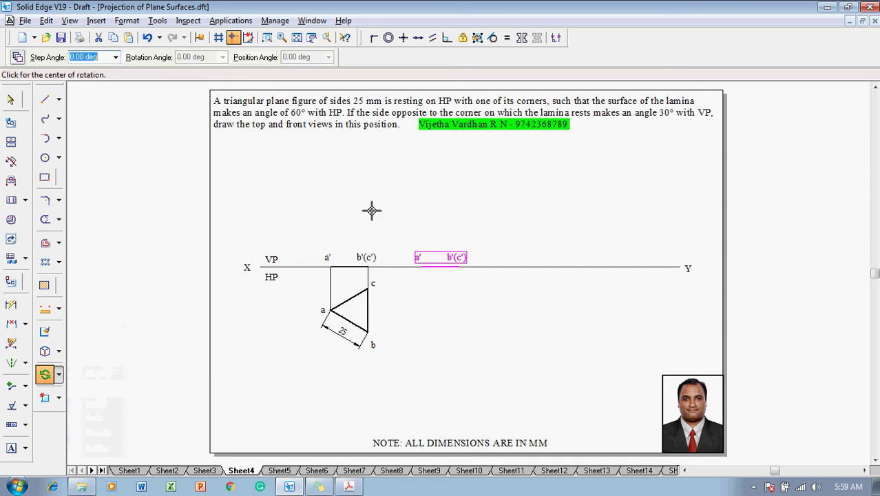
pyautogui.click(420, 267)
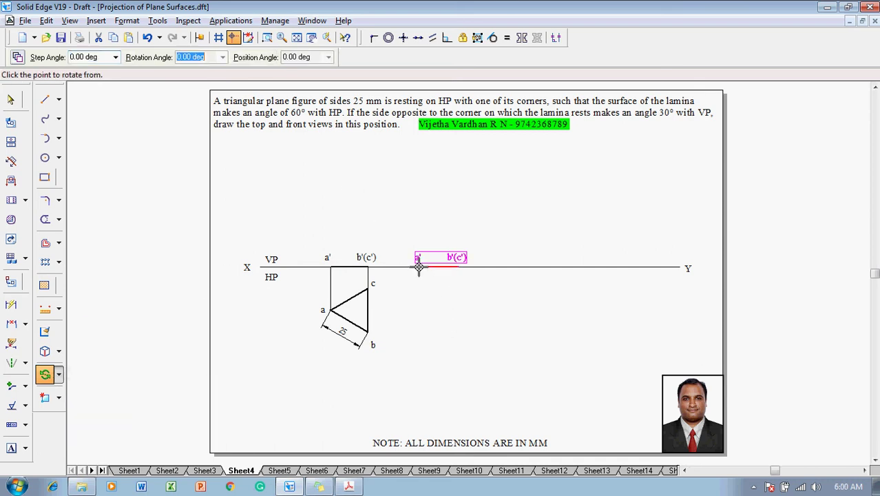
pyautogui.click(458, 268)
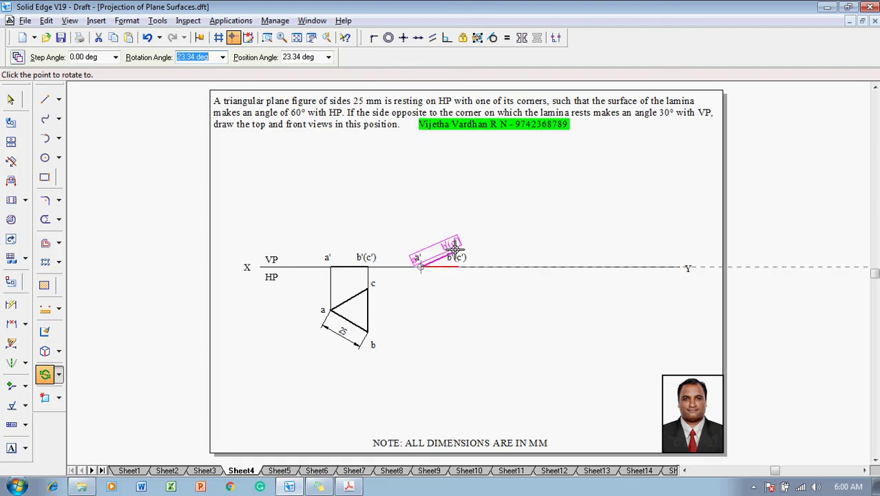
pyautogui.write('6')
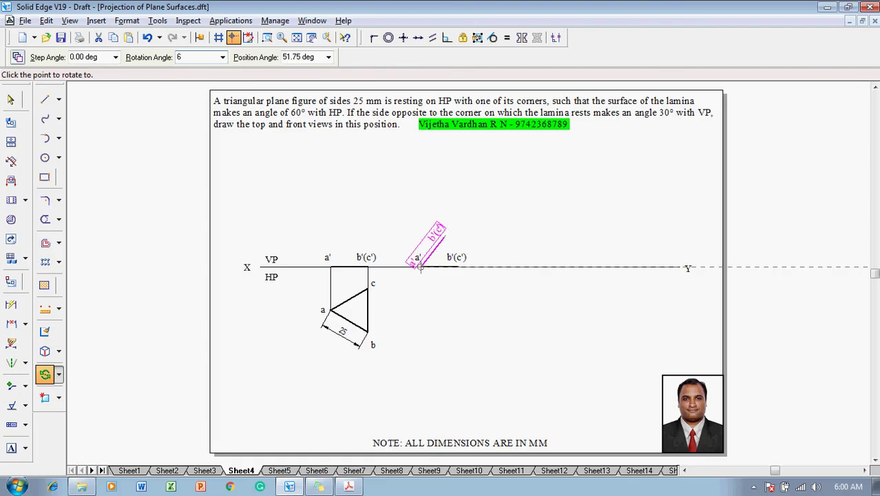
pyautogui.write('0')
pyautogui.press('Return')
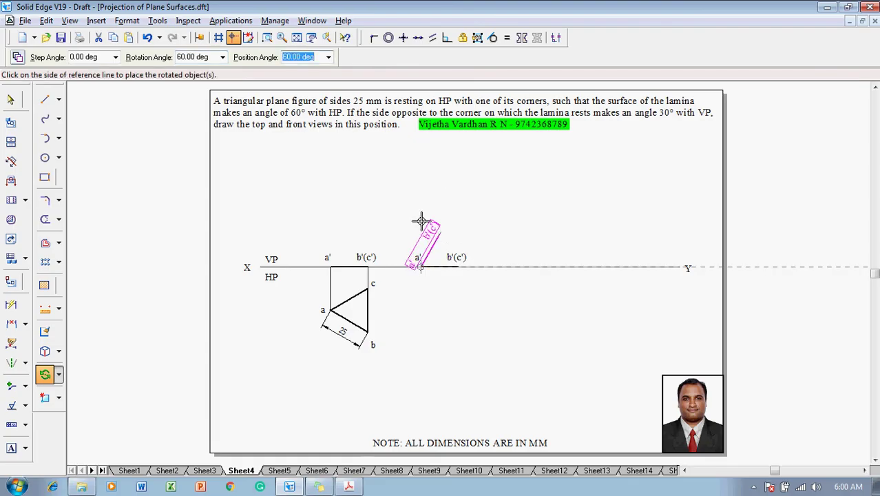
pyautogui.click(457, 204)
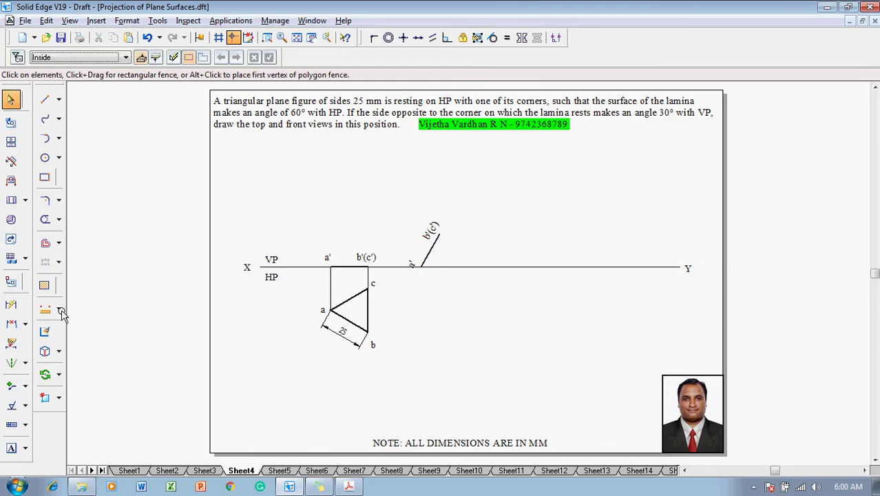
# - Add a 60° Angle Between dimension between the inclined line and the XY line
pyautogui.click(25, 323)
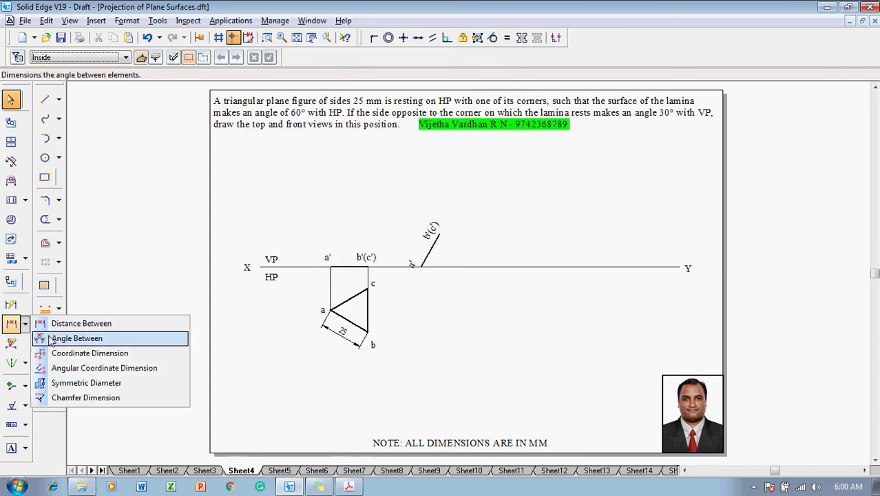
pyautogui.click(48, 338)
pyautogui.click(424, 258)
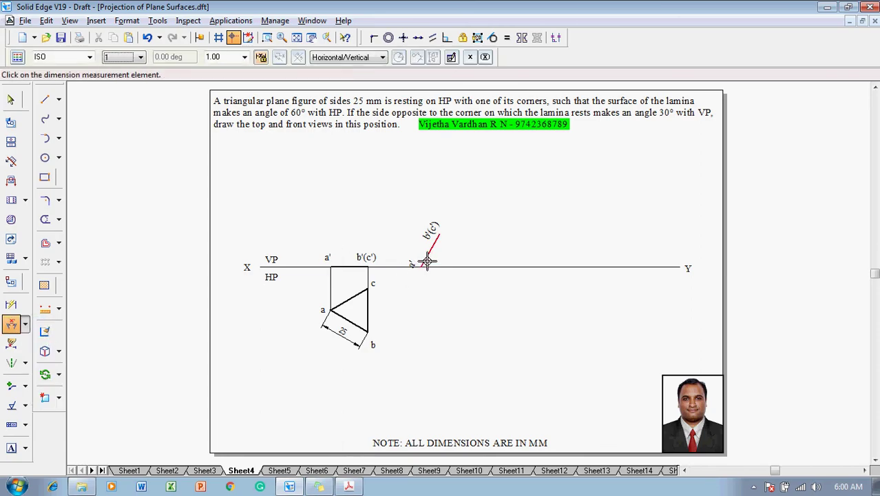
pyautogui.click(430, 267)
pyautogui.click(433, 265)
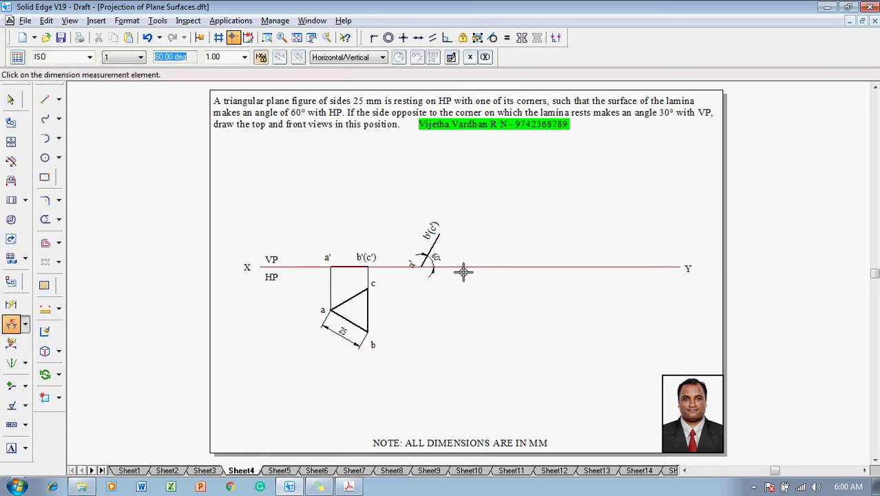
pyautogui.click(46, 99)
# - In 0.18 mm width, draw the projector from b'(c') down and across to b, and a locus from c
pyautogui.click(127, 60)
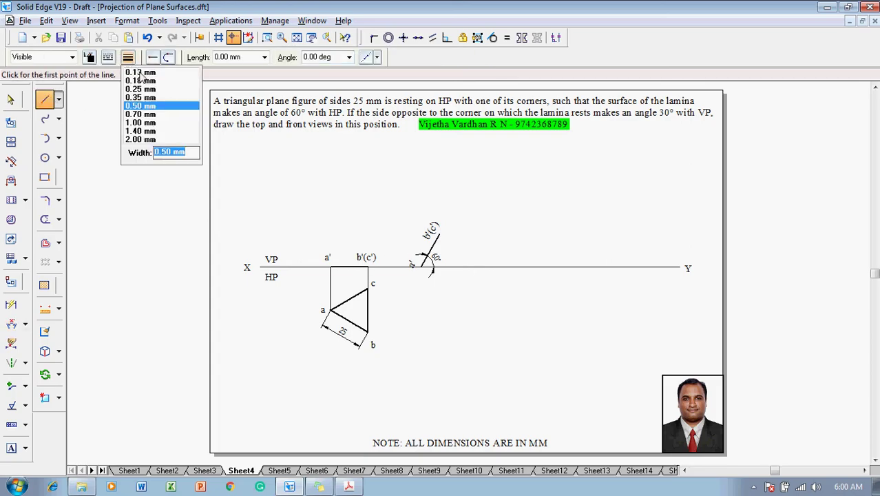
pyautogui.click(142, 81)
pyautogui.click(128, 58)
pyautogui.click(137, 74)
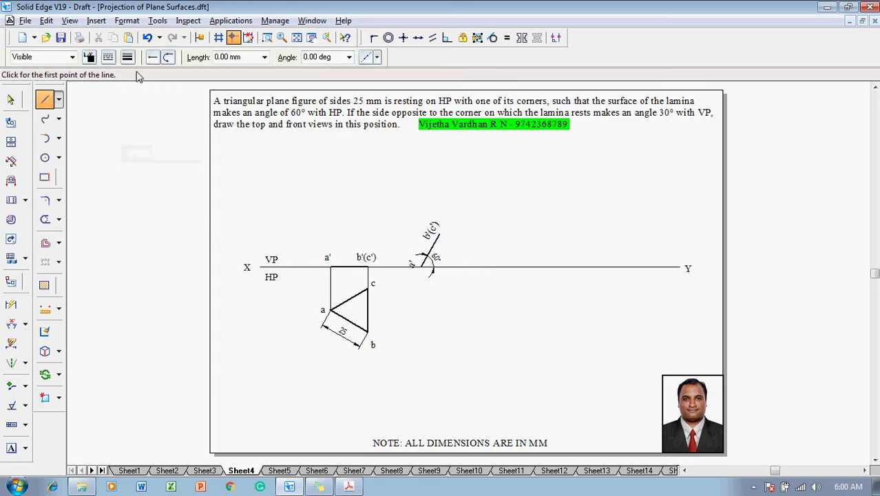
pyautogui.click(436, 236)
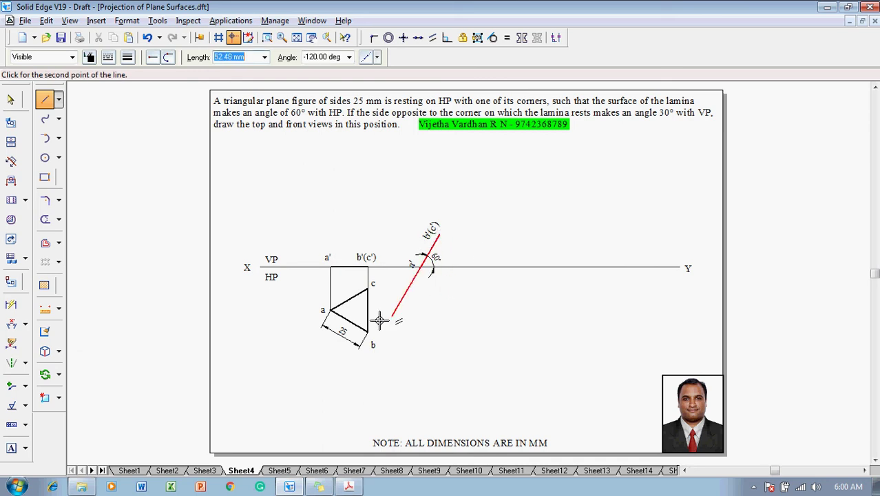
pyautogui.click(443, 332)
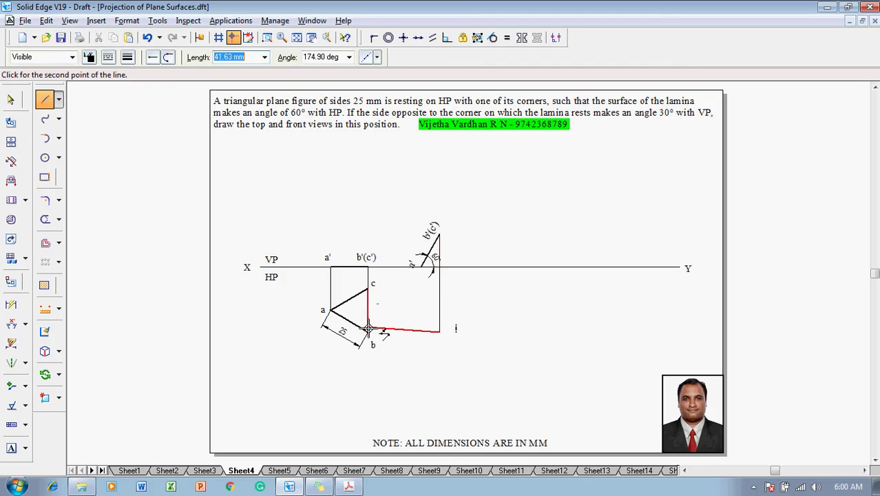
pyautogui.click(369, 332)
pyautogui.rightClick(386, 310)
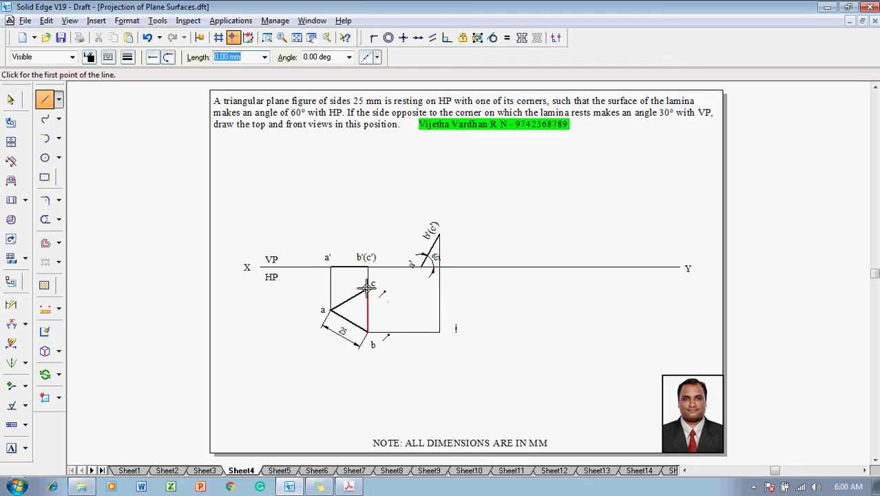
pyautogui.click(368, 288)
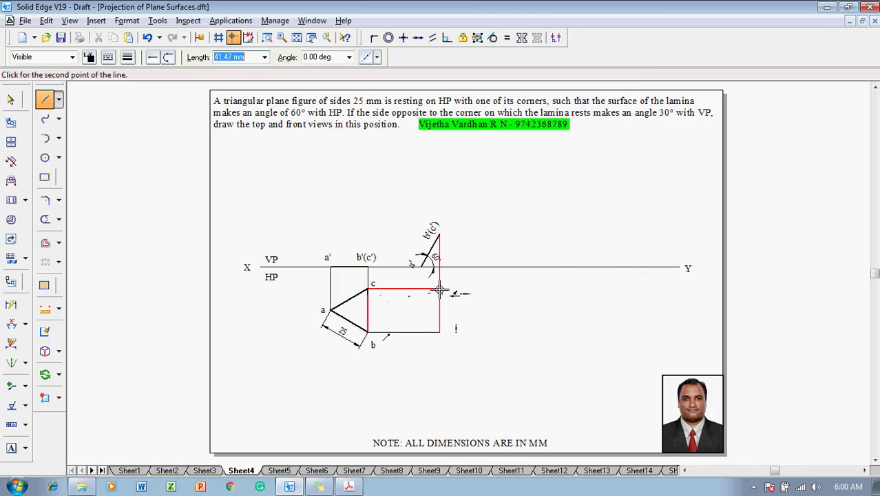
pyautogui.click(441, 288)
pyautogui.rightClick(477, 281)
pyautogui.press('Escape')
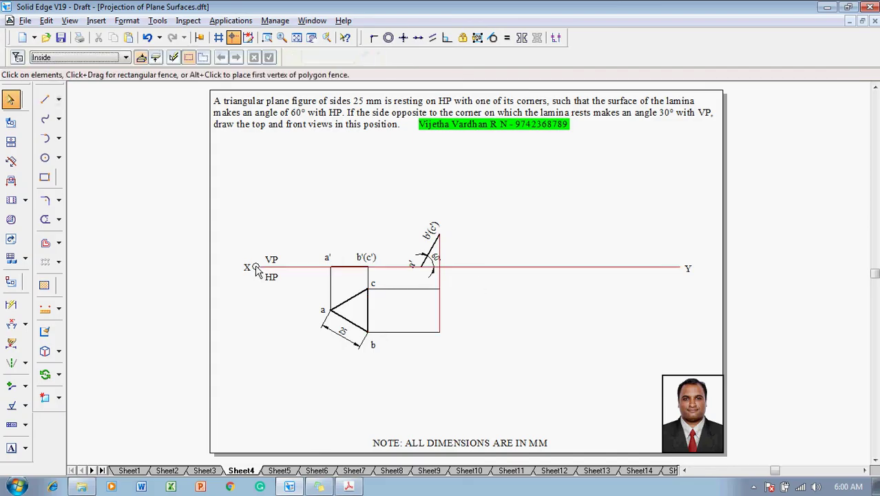
# - Draw the projector from the edge-view point on XY down to a's level and across to a
pyautogui.click(45, 100)
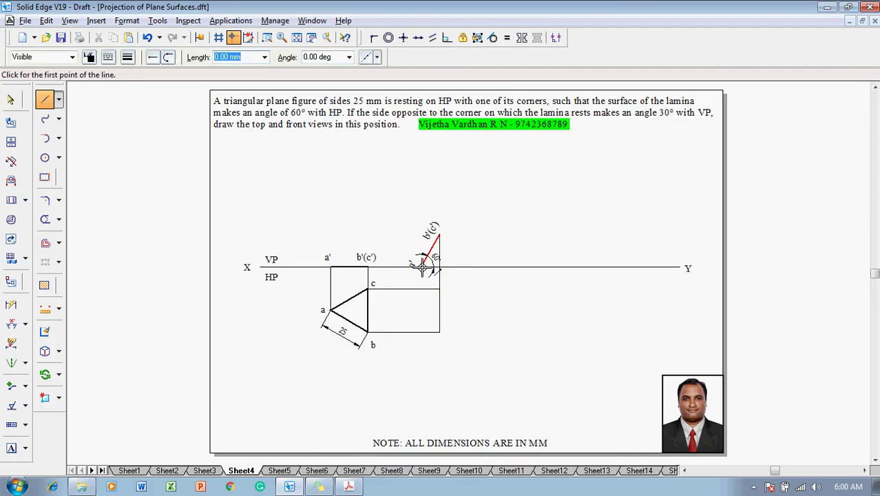
pyautogui.click(421, 268)
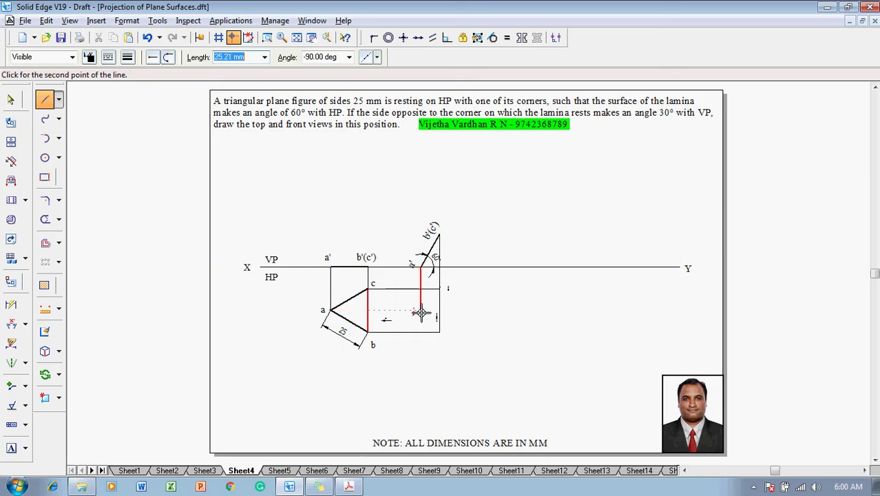
pyautogui.click(421, 310)
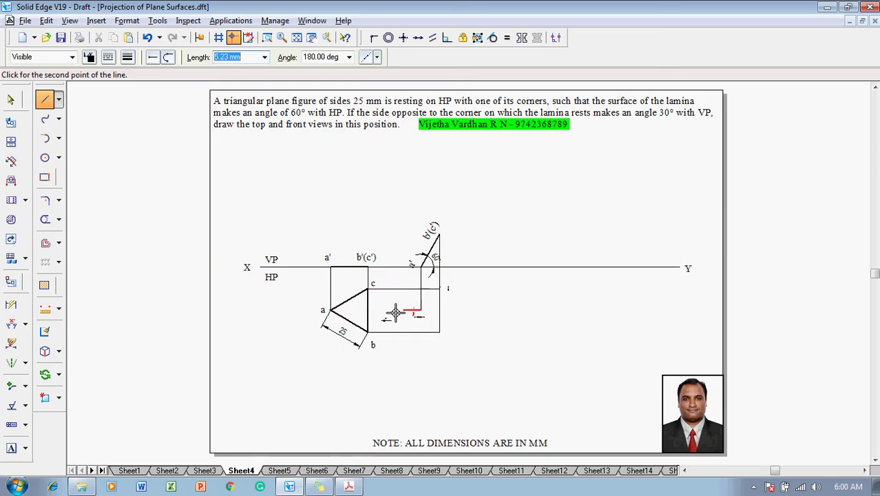
pyautogui.click(331, 311)
pyautogui.rightClick(392, 377)
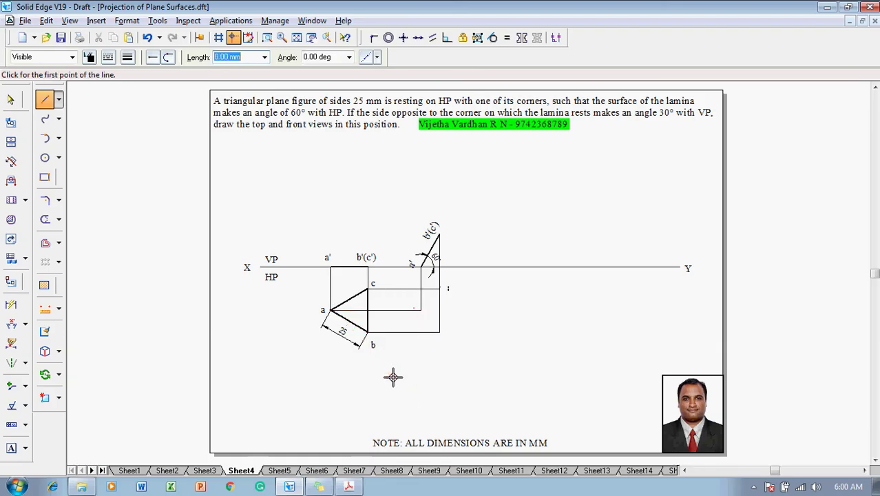
# - Place text labels a and c at the new top-view projector intersections
pyautogui.click(11, 448)
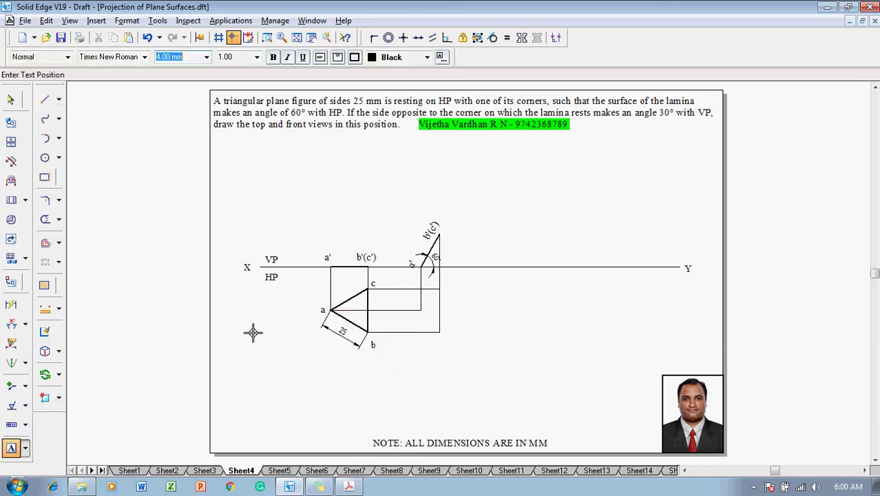
pyautogui.click(414, 297)
pyautogui.write('a')
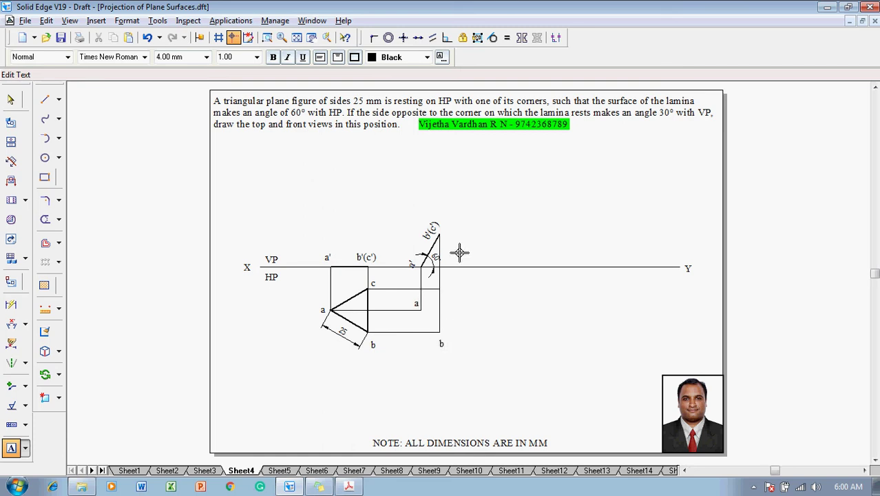
pyautogui.click(445, 278)
pyautogui.click(445, 279)
pyautogui.write('c')
pyautogui.click(45, 99)
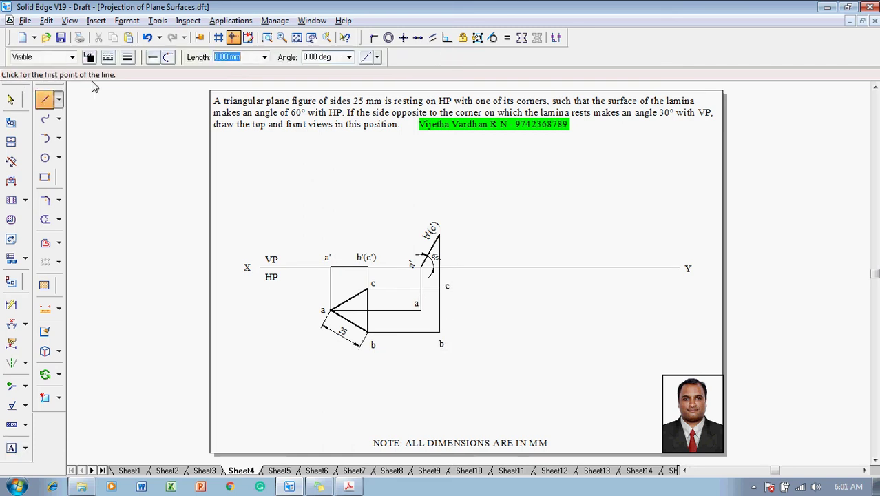
# - Draw the new top-view triangle a-b-c-a with 0.50 mm thick lines
pyautogui.click(129, 58)
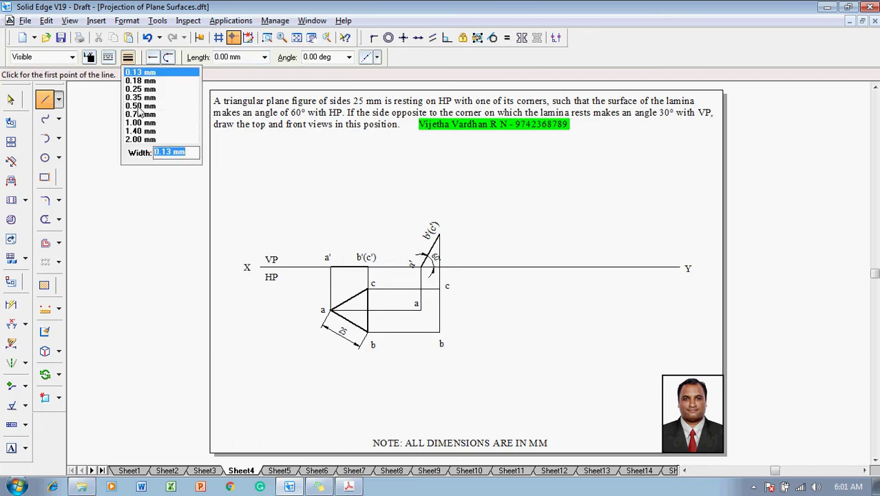
pyautogui.click(140, 107)
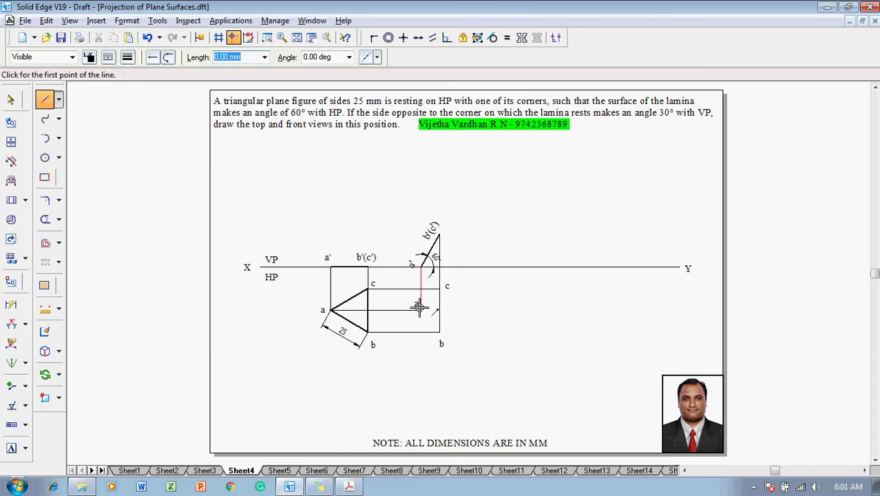
pyautogui.click(420, 311)
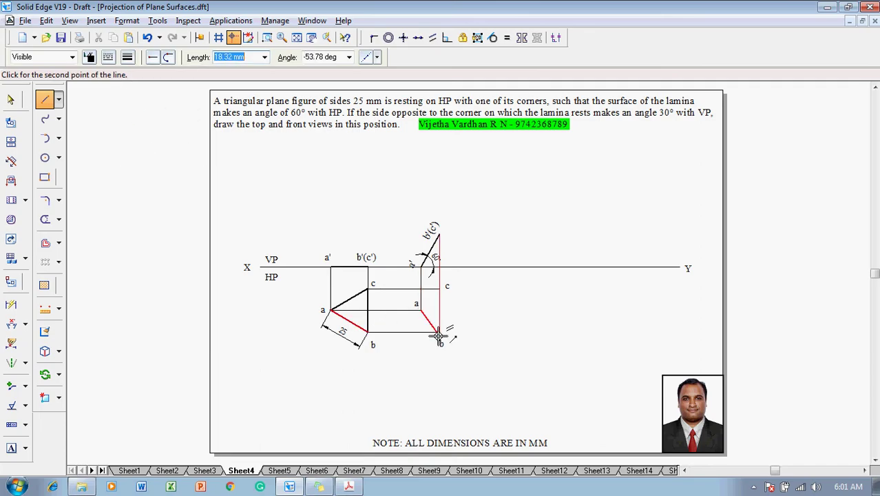
pyautogui.click(440, 333)
pyautogui.click(439, 290)
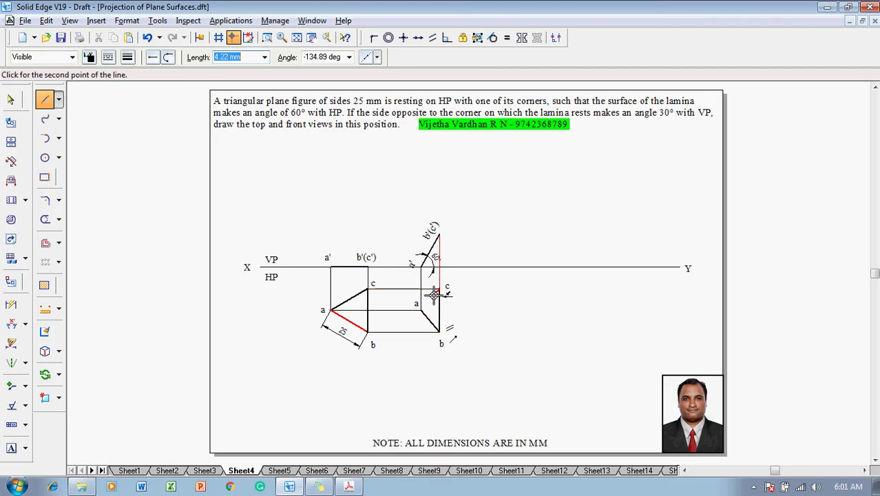
pyautogui.click(420, 310)
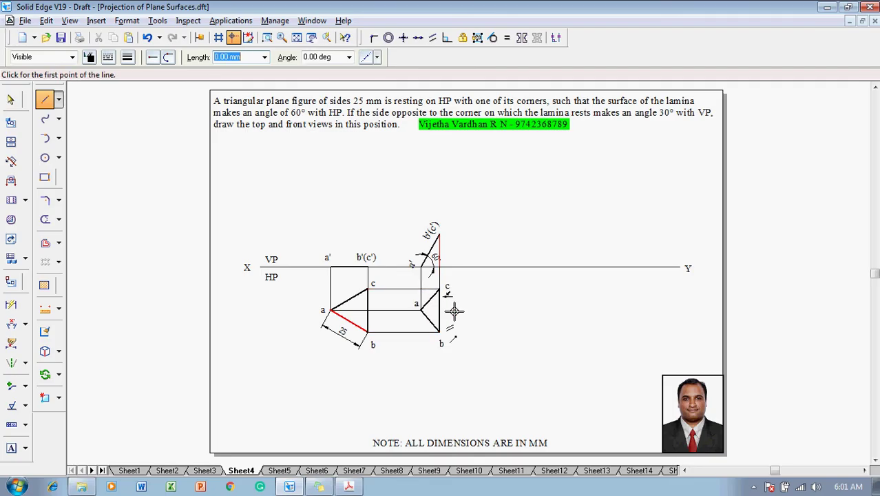
pyautogui.press('Escape')
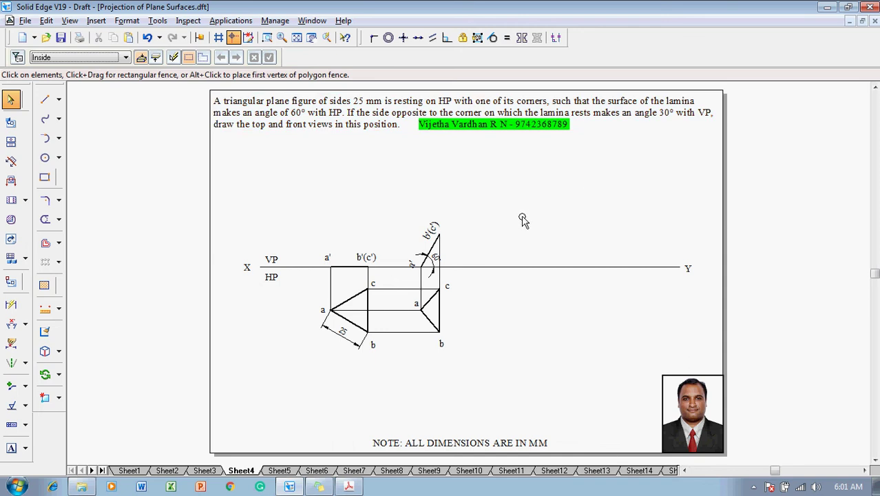
# - Select side bc to confirm it measures 25 mm, then return to the Line tool's width setting
pyautogui.click(441, 316)
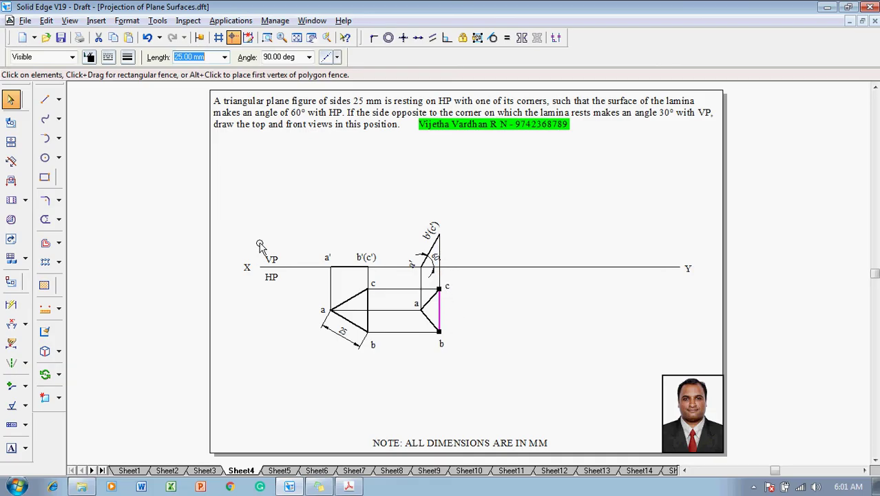
pyautogui.click(44, 100)
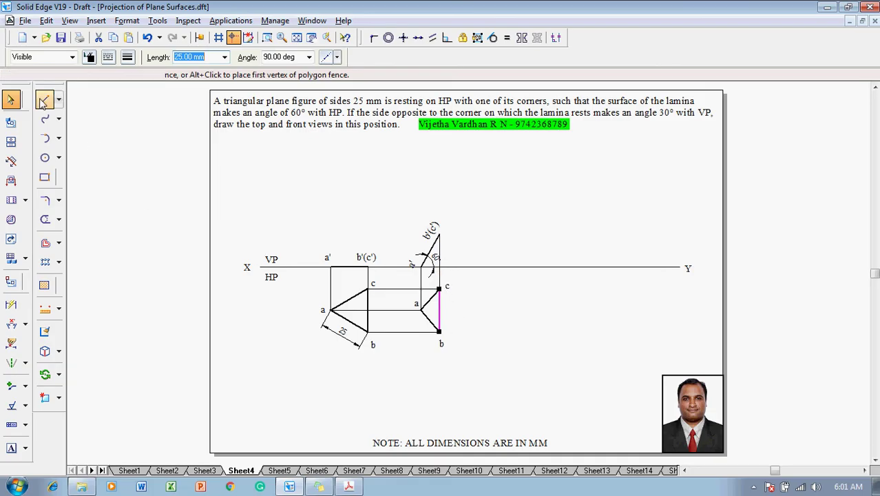
pyautogui.click(128, 61)
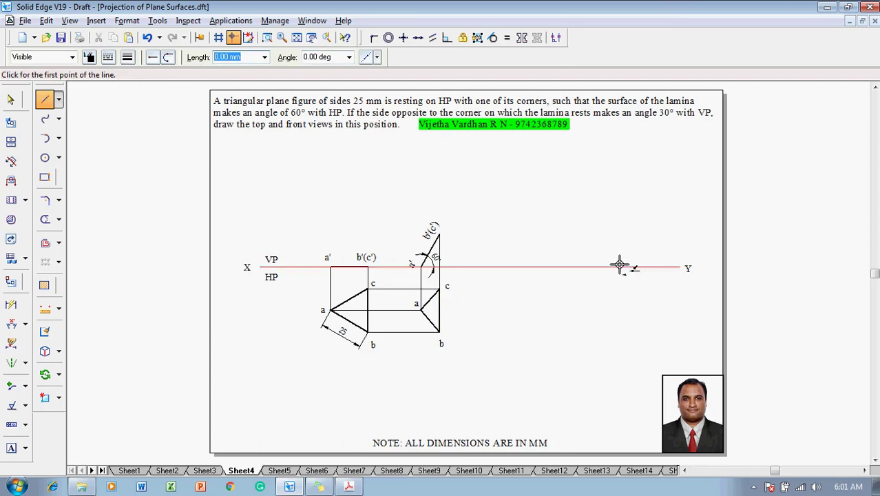
# - Draw a line down from XY and fix its angle to XY at 30° with an angle dimension
pyautogui.click(619, 267)
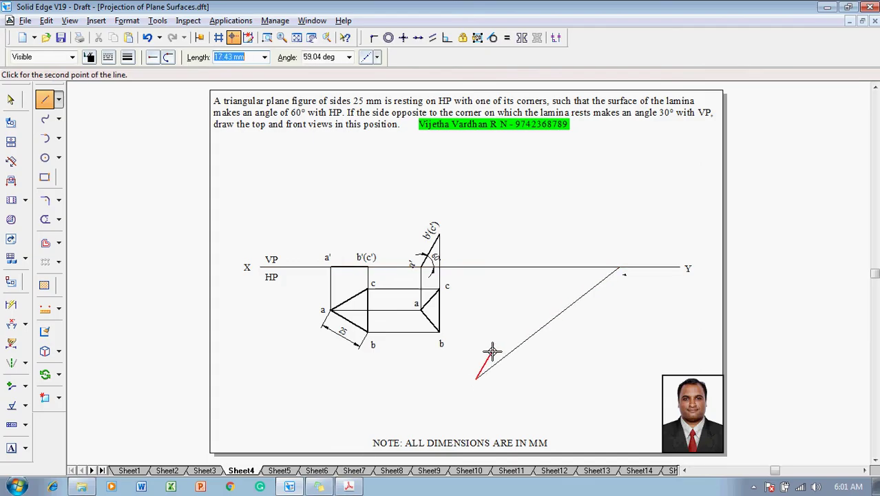
pyautogui.click(11, 324)
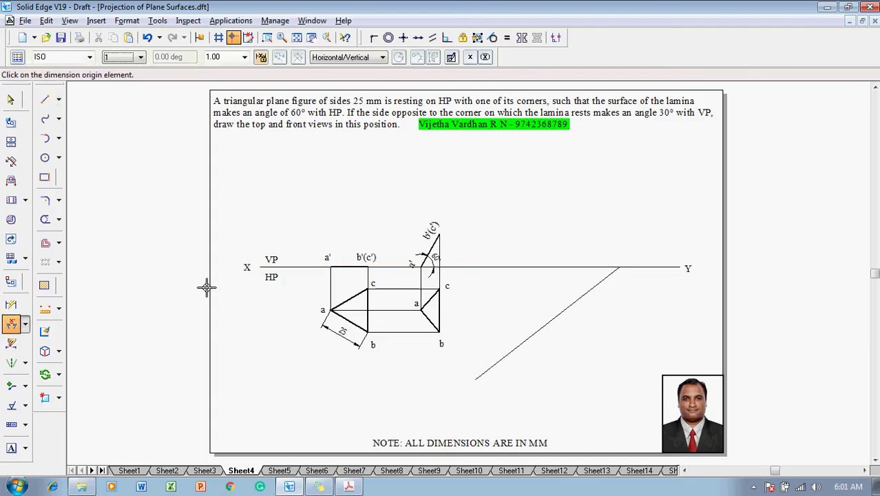
pyautogui.click(601, 279)
pyautogui.click(589, 267)
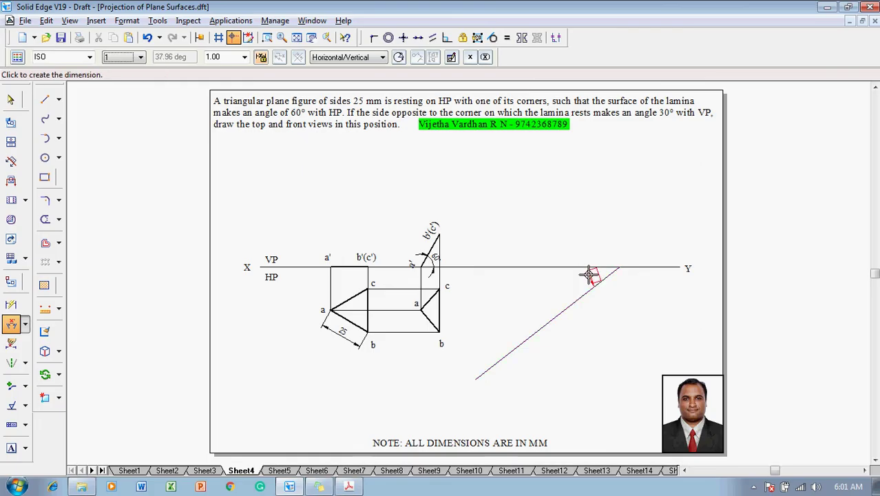
pyautogui.click(590, 275)
pyautogui.write('30')
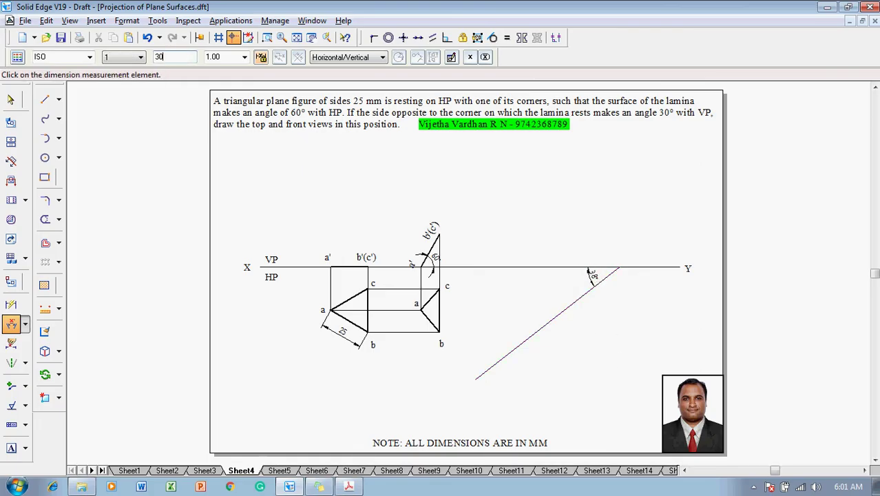
pyautogui.press('Return')
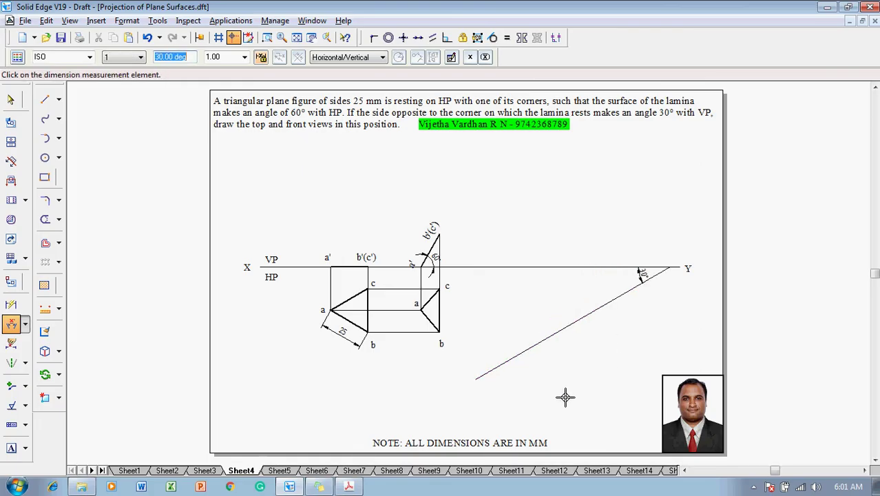
pyautogui.press('Escape')
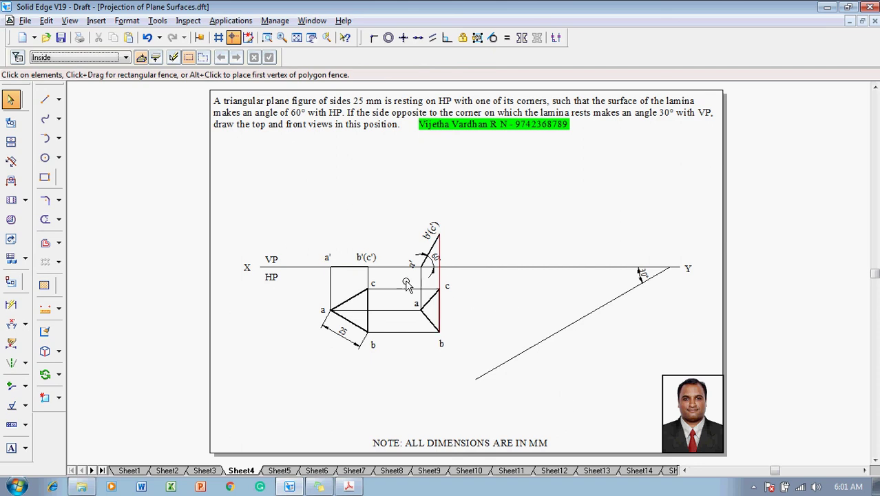
# - Move a copy of the labelled triangle abc so corner b rests on the 30° line
pyautogui.moveTo(406, 277); pyautogui.dragTo(461, 365)
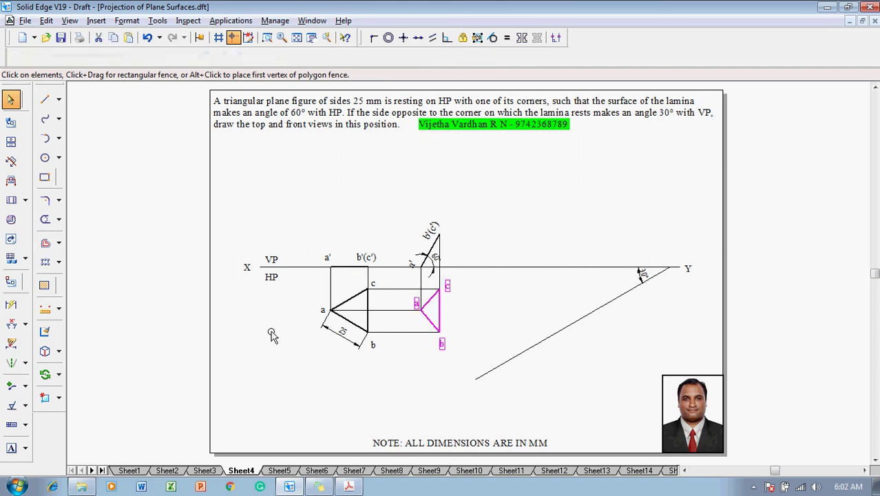
pyautogui.click(59, 374)
pyautogui.click(95, 373)
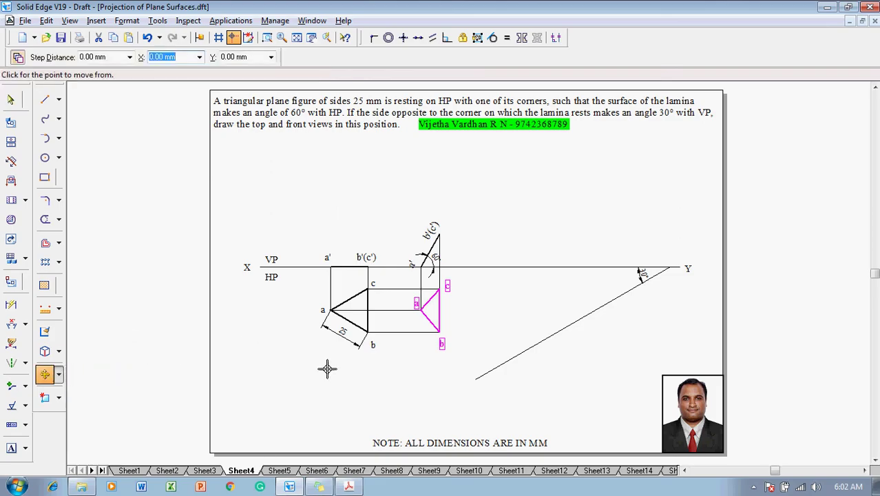
pyautogui.click(439, 334)
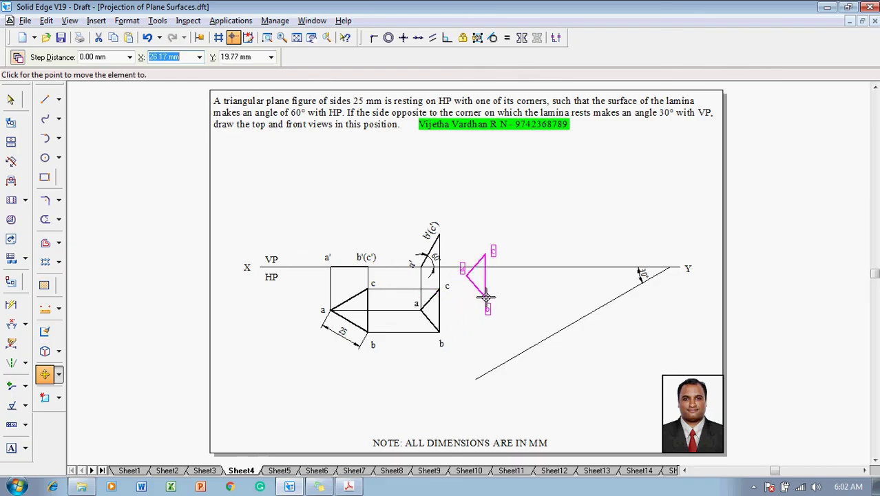
pyautogui.click(544, 338)
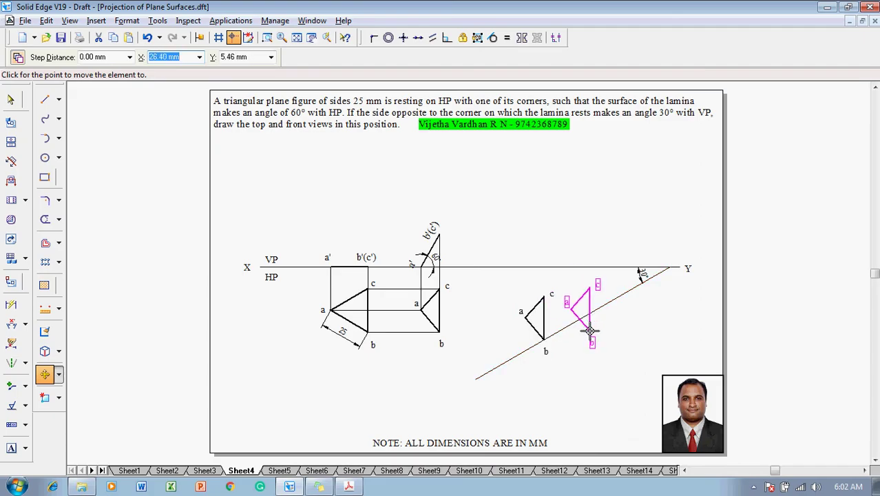
pyautogui.click(59, 375)
pyautogui.click(89, 389)
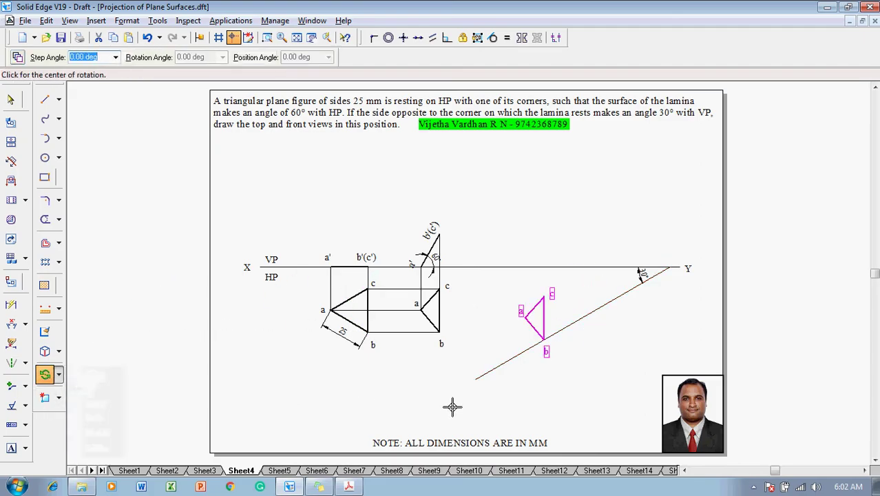
# - Rotate the triangle about corner b, swinging c onto the 30° inclined line
pyautogui.click(544, 336)
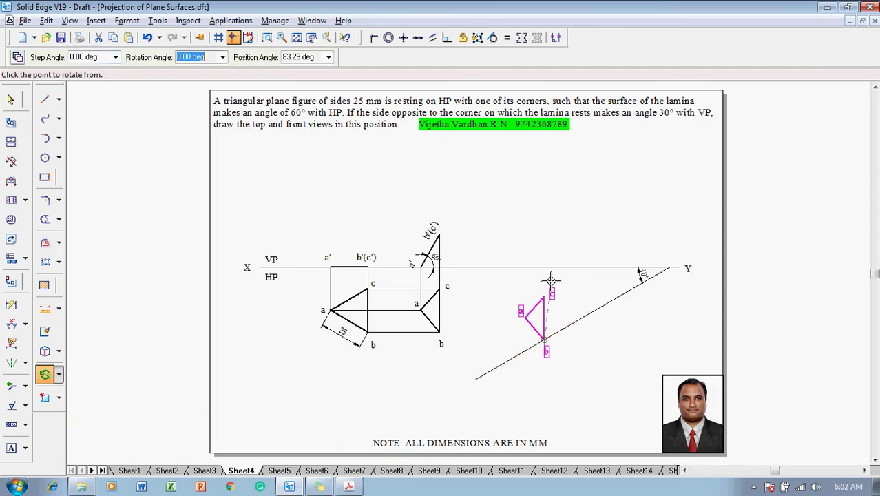
pyautogui.click(546, 296)
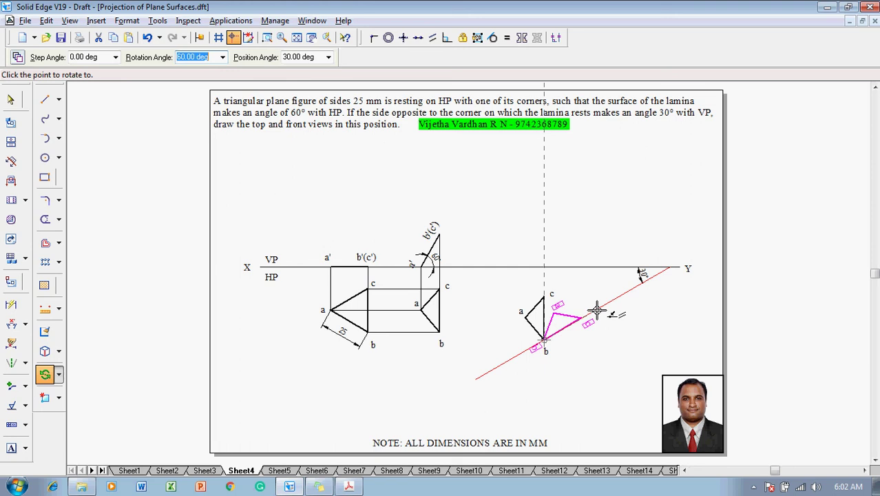
pyautogui.click(596, 311)
pyautogui.press('Escape')
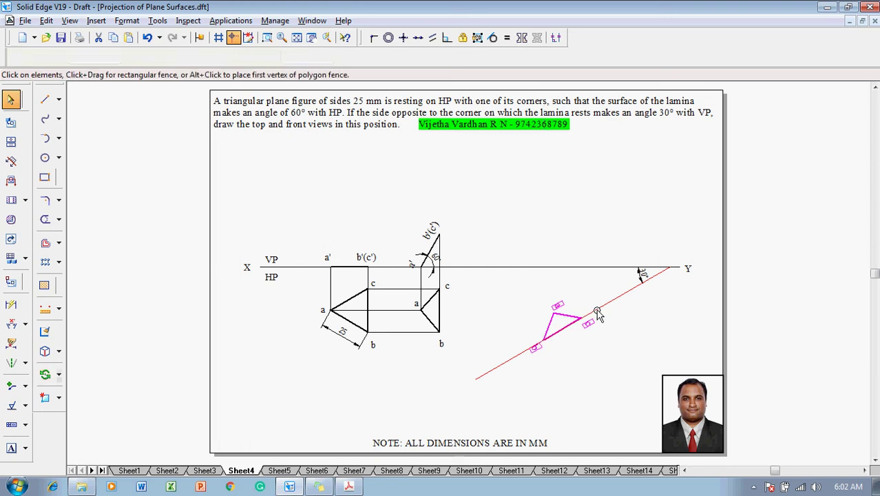
pyautogui.click(578, 409)
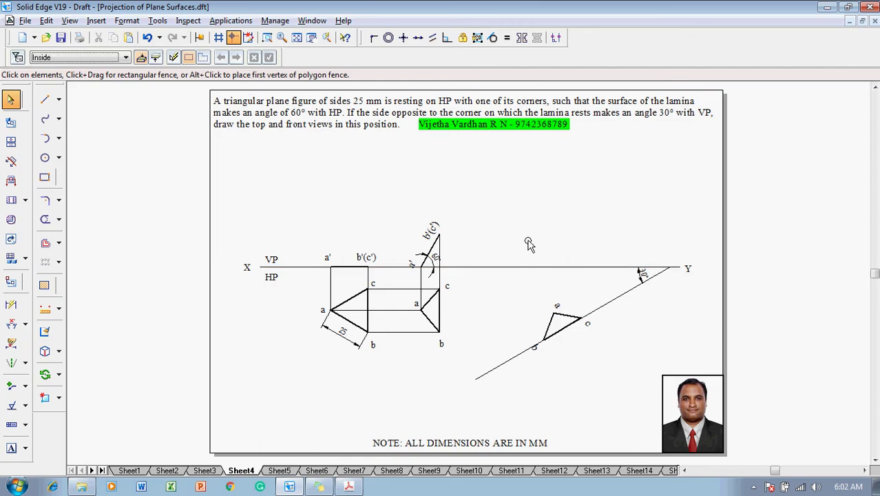
# - With a thin width, project corner c up to b'(c') height and draw the horizontal locus
pyautogui.click(45, 100)
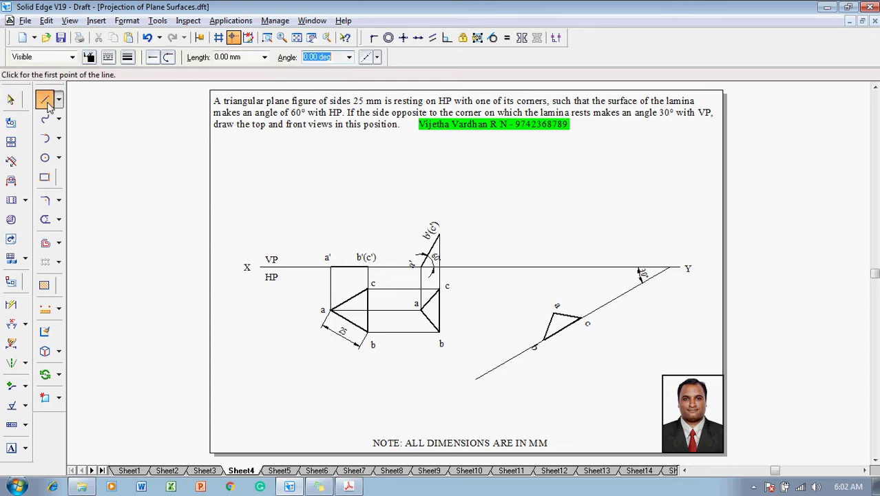
pyautogui.click(127, 57)
pyautogui.click(144, 76)
pyautogui.click(553, 313)
pyautogui.click(582, 317)
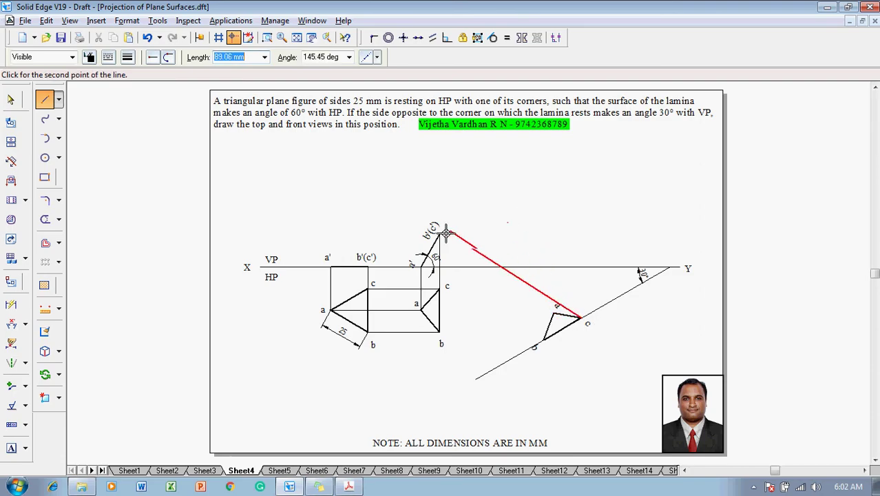
pyautogui.click(581, 232)
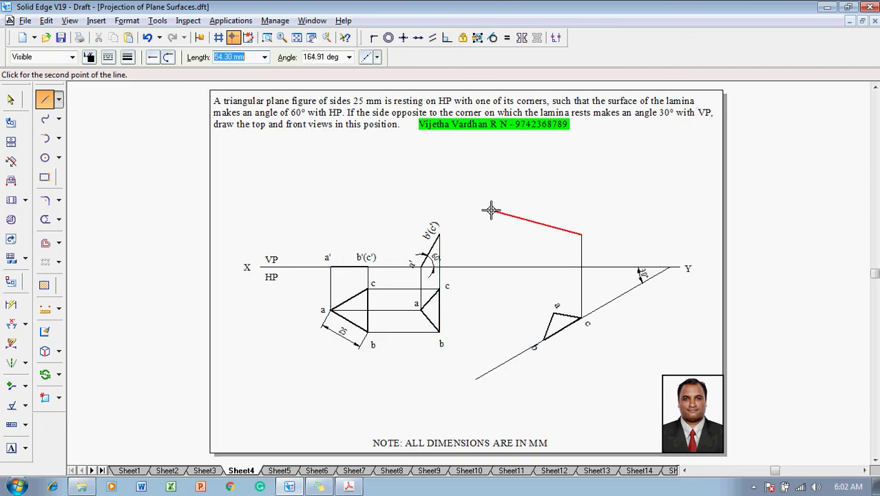
pyautogui.click(439, 234)
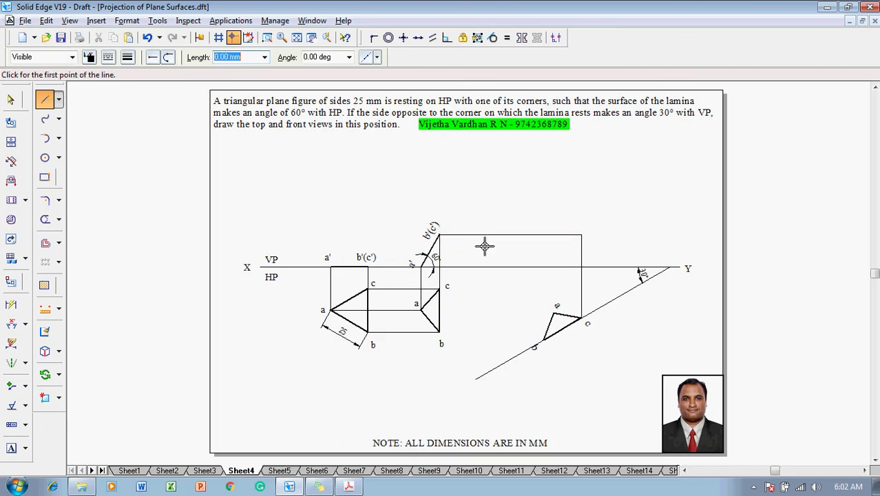
# - Draw projectors up from corner b to the locus and from corner a to XY
pyautogui.click(554, 314)
pyautogui.click(543, 339)
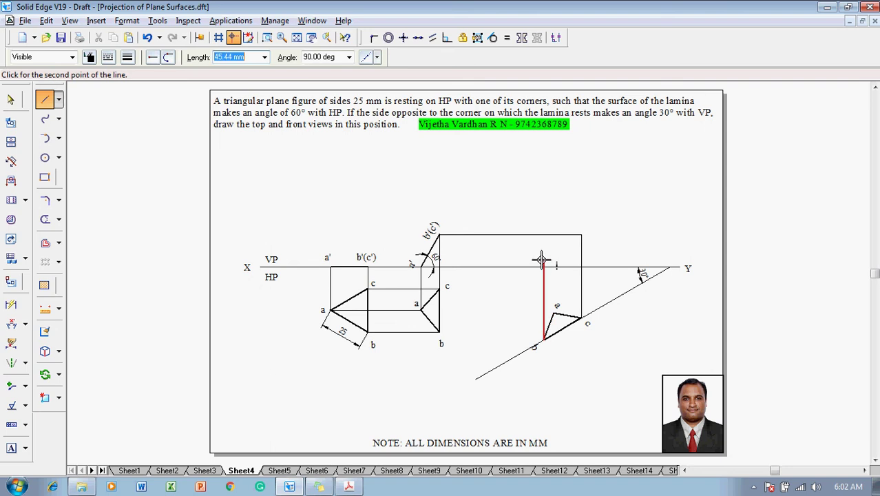
pyautogui.click(543, 235)
pyautogui.rightClick(555, 213)
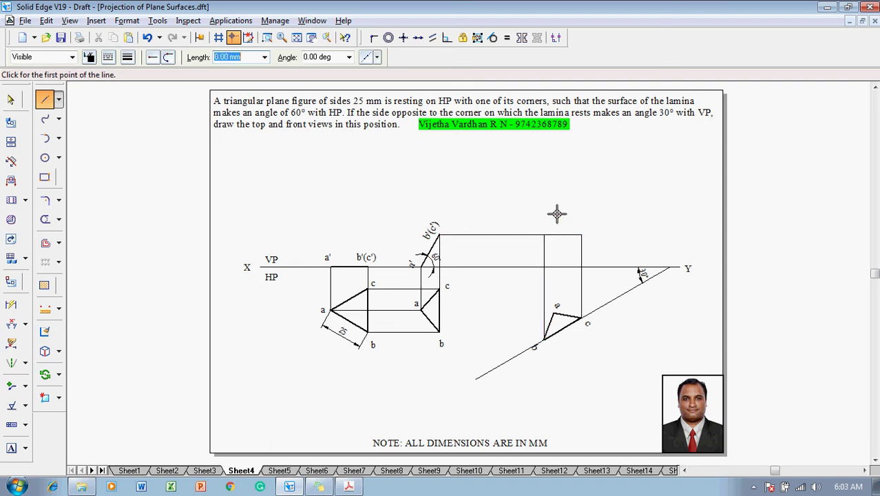
pyautogui.click(555, 314)
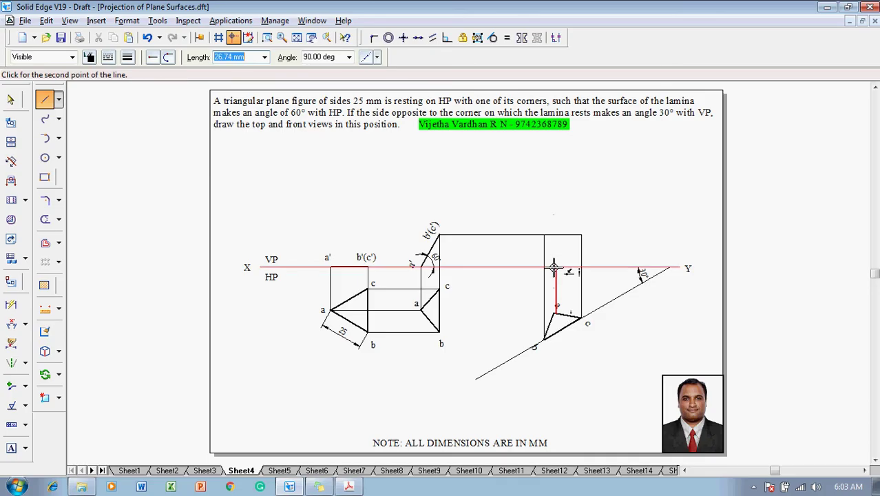
pyautogui.click(555, 267)
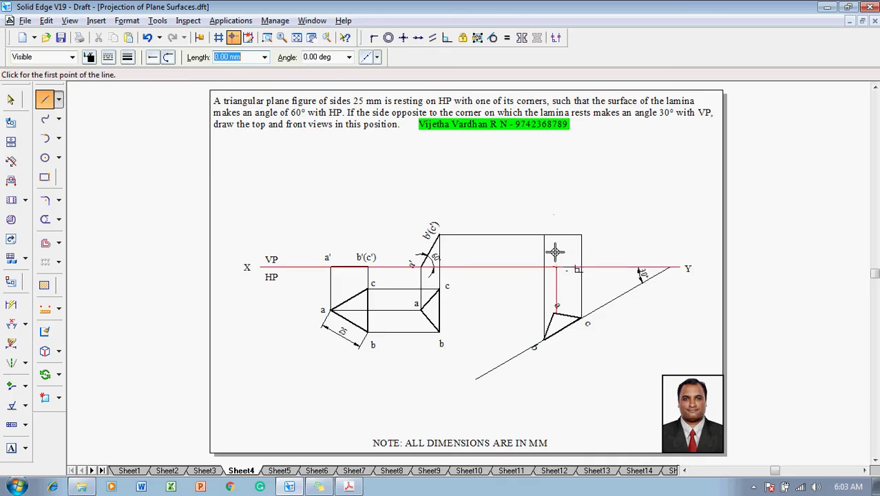
pyautogui.click(11, 448)
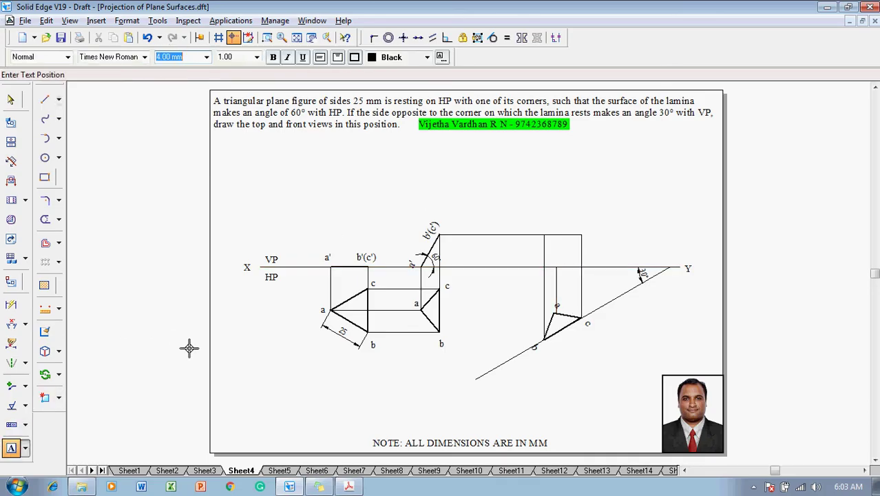
# - Place text labels a', b' and c' at the projector intersections
pyautogui.click(561, 257)
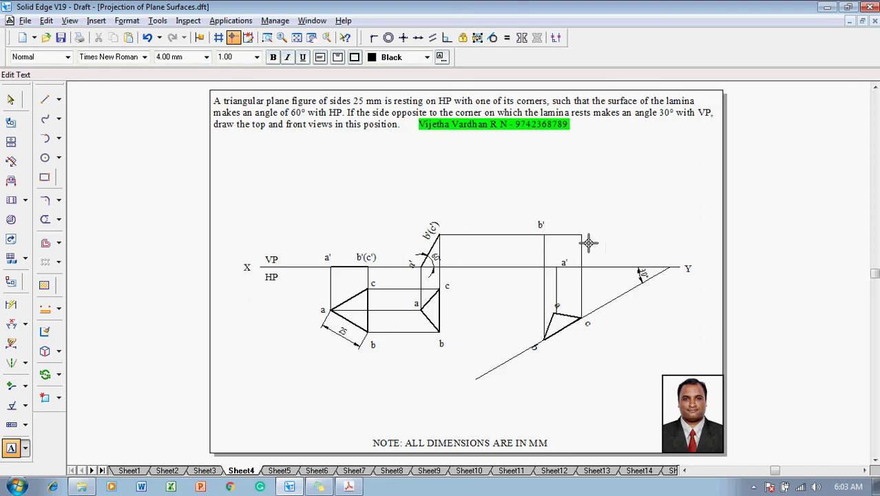
pyautogui.click(584, 222)
pyautogui.click(45, 99)
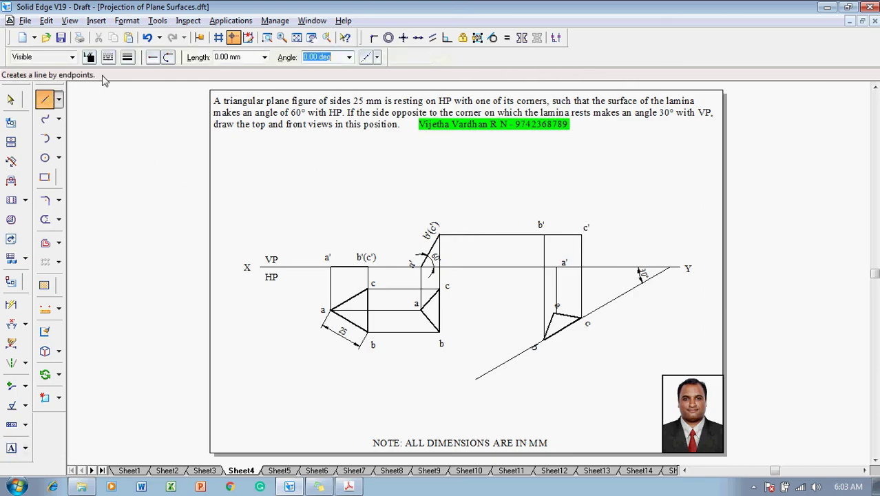
# - Join a', b' and c' with thick lines into the front-view triangle and save
pyautogui.click(127, 56)
pyautogui.click(138, 104)
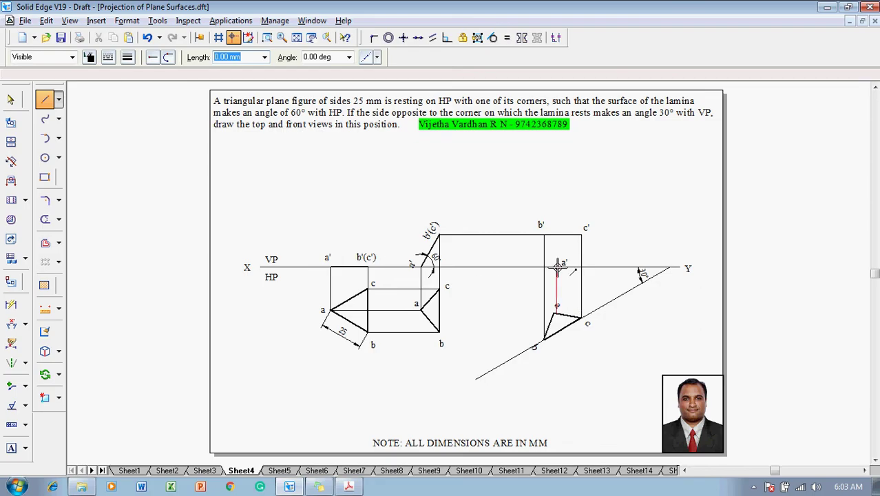
pyautogui.click(558, 267)
pyautogui.click(544, 235)
pyautogui.click(582, 235)
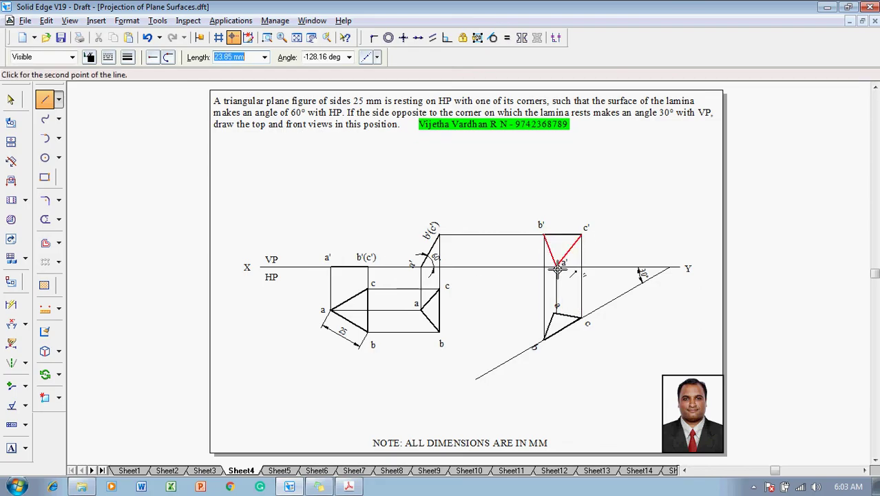
pyautogui.click(557, 268)
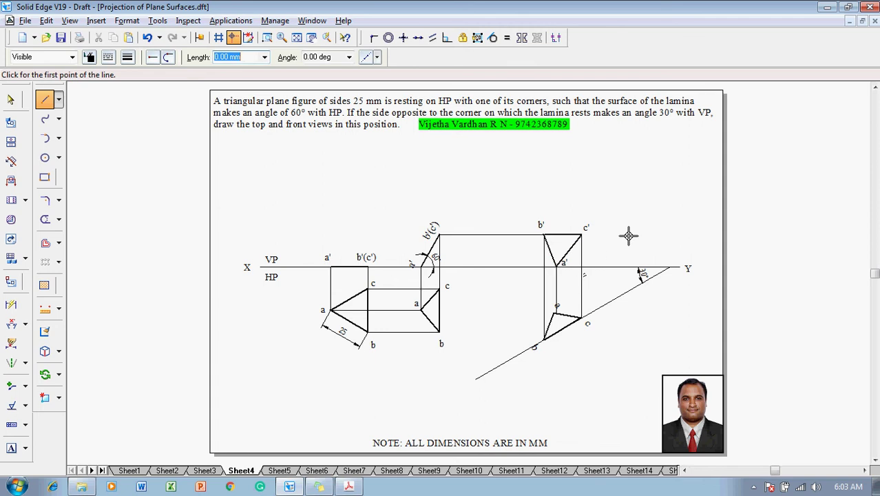
pyautogui.press('Escape')
pyautogui.hotkey('ctrl', 's')
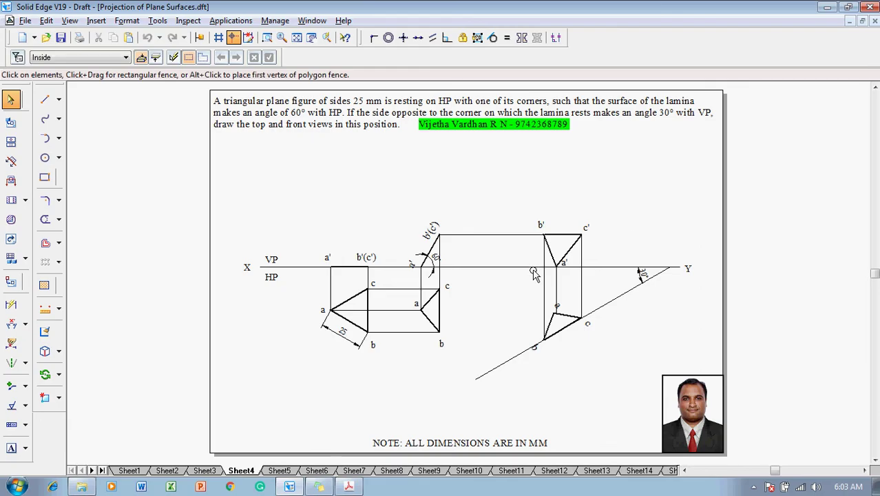
# - Delete the vertical projector below a', then undo to restore it
pyautogui.click(558, 289)
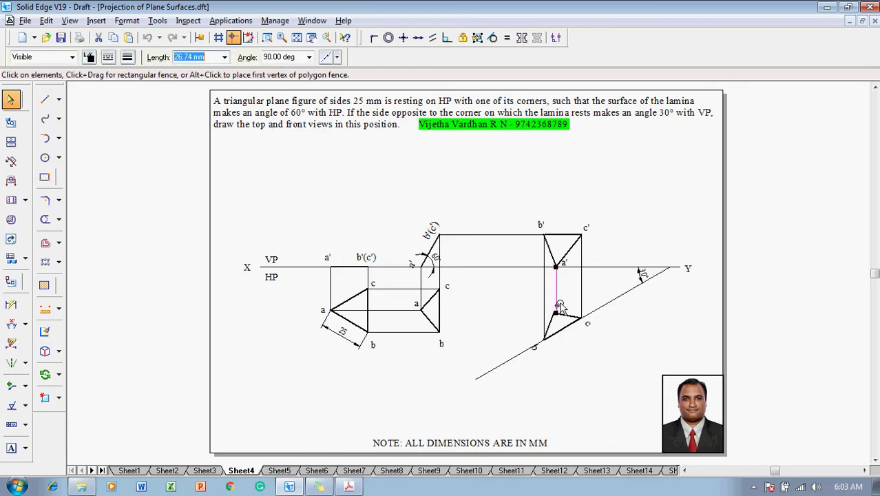
pyautogui.press('Delete')
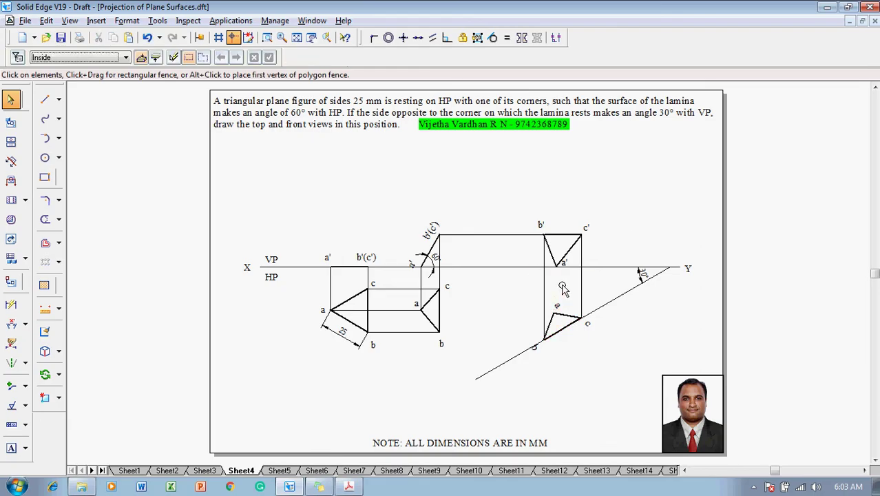
pyautogui.hotkey('ctrl', 'z')
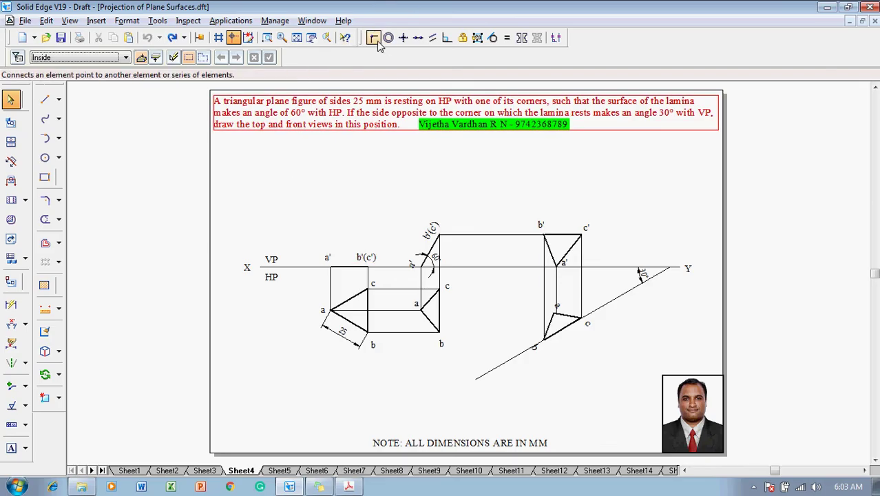
# - Connect the a' projector to the slanted top-view edge and save the drawing
pyautogui.click(374, 39)
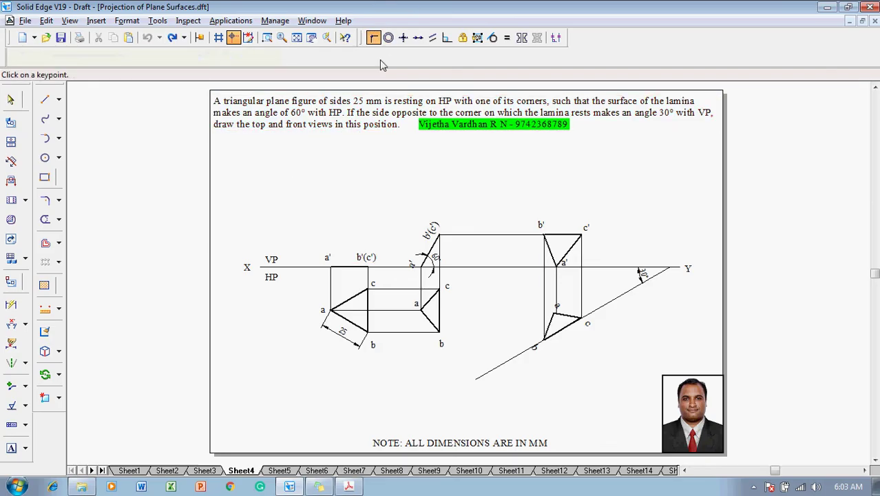
pyautogui.click(557, 307)
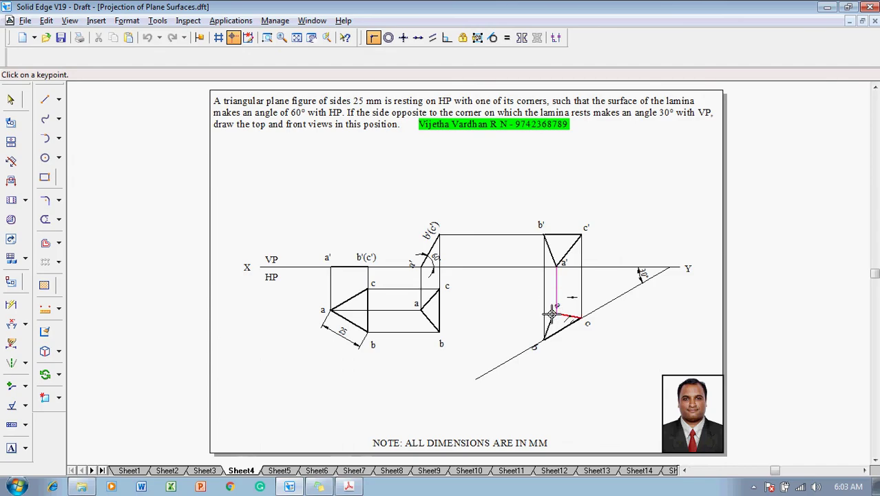
pyautogui.click(553, 315)
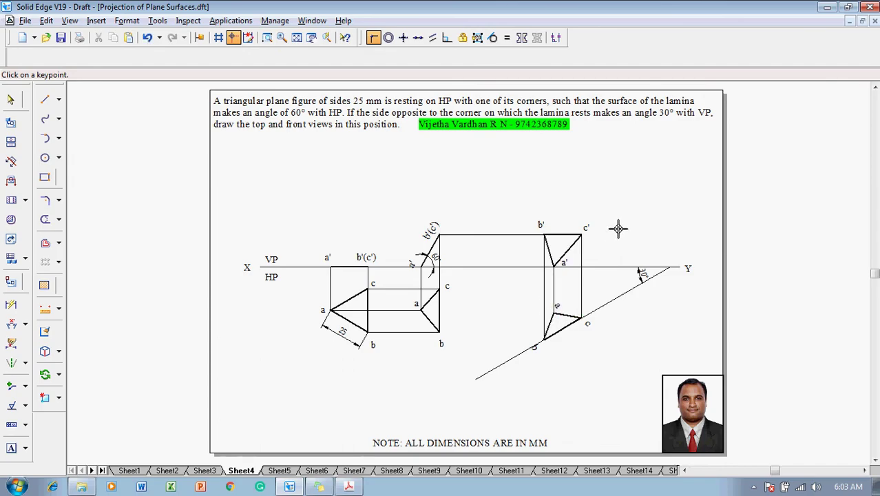
pyautogui.press('Escape')
pyautogui.hotkey('ctrl', 's')
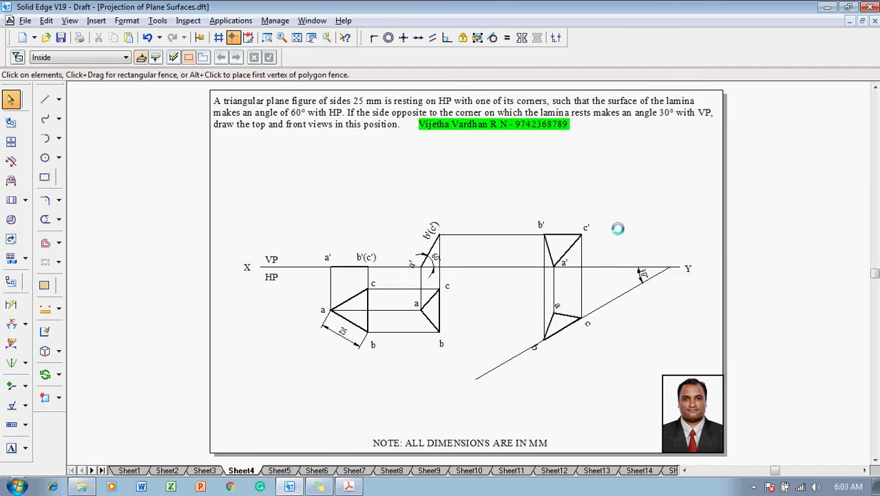